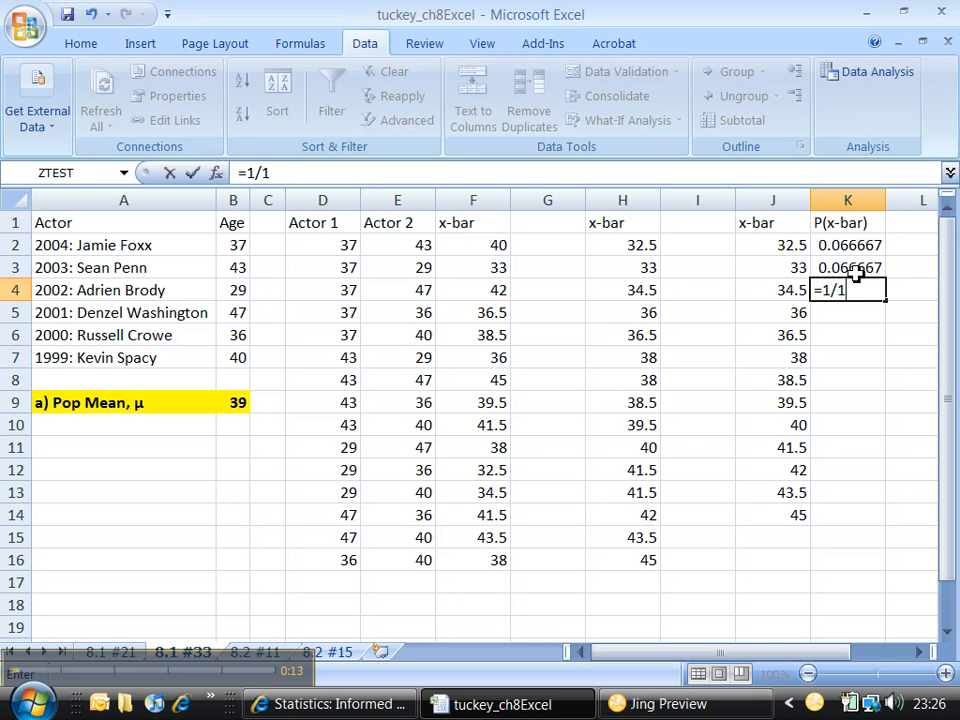
- Enter the formula =1/15 in K4 and K5 as the probabilities of x-bar values 34.5 and 36
{"action": "key", "text": "Return"}
{"action": "type", "text": "=1/15"}
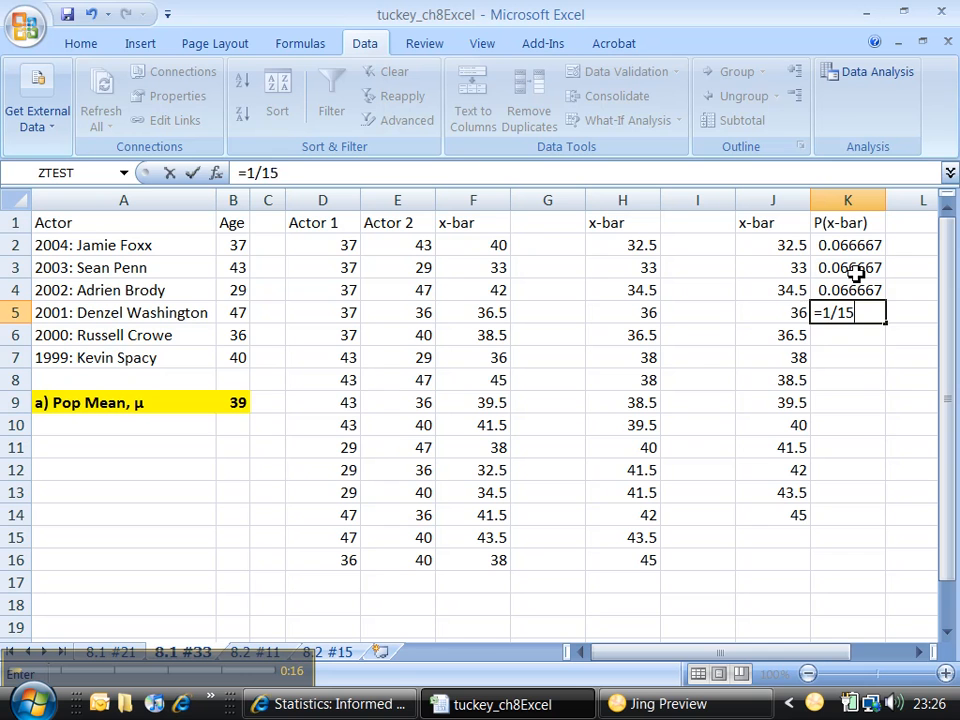
{"action": "key", "text": "Return"}
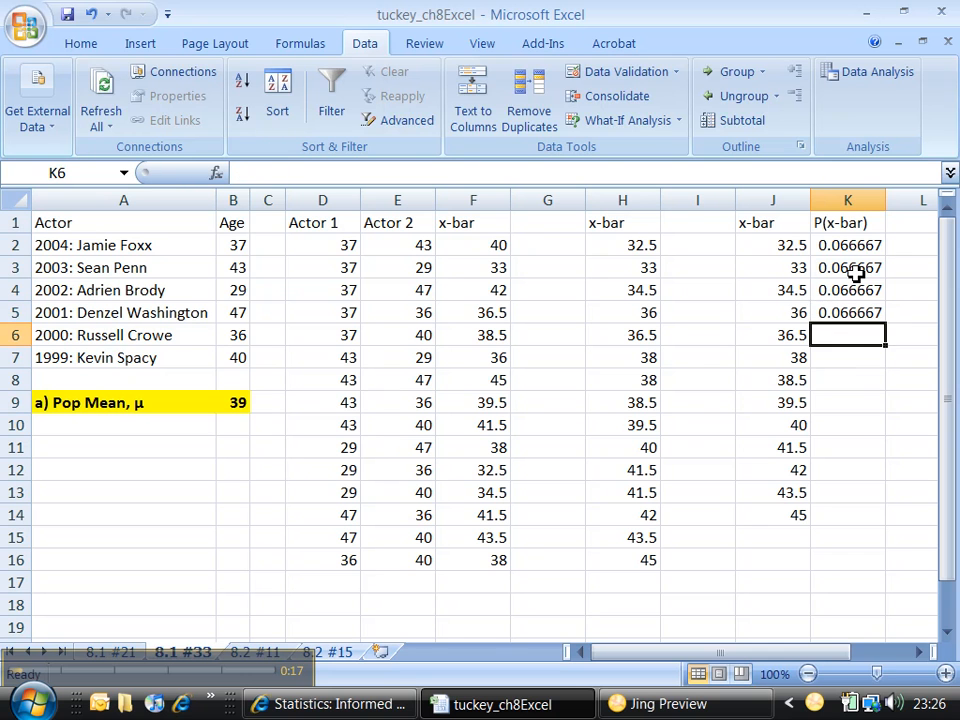
- Enter the formula =1/15 in K6 as the probability of the x-bar value 36.5
{"action": "type", "text": "15-Jan"}
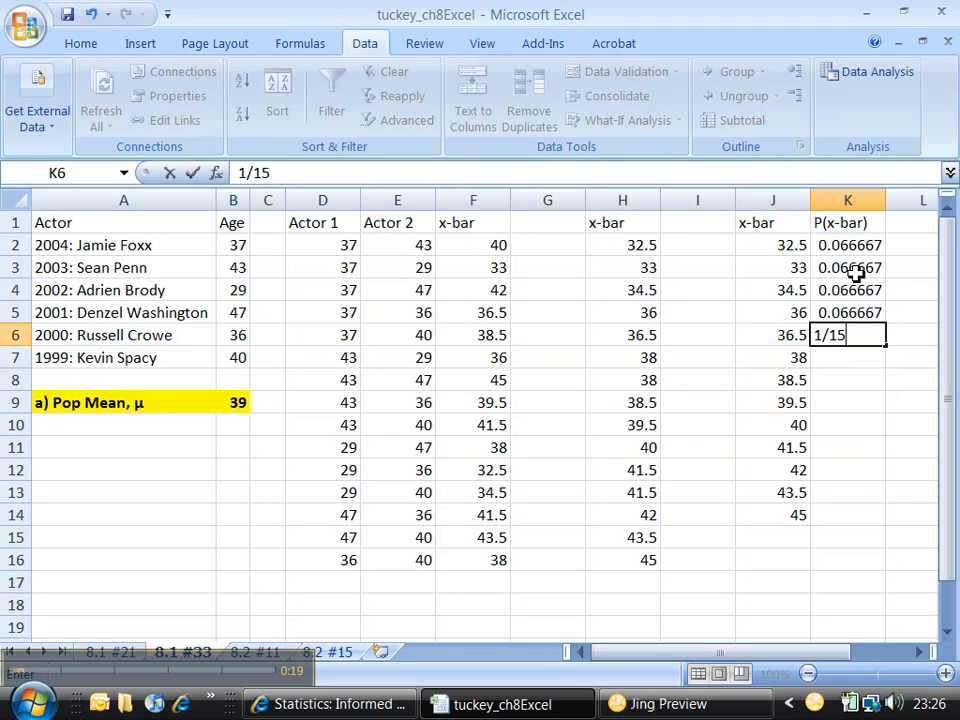
{"action": "key", "text": "Return"}
{"action": "key", "text": "Up"}
{"action": "key", "text": "Down"}
{"action": "key", "text": "Up"}
{"action": "type", "text": "=1/"}
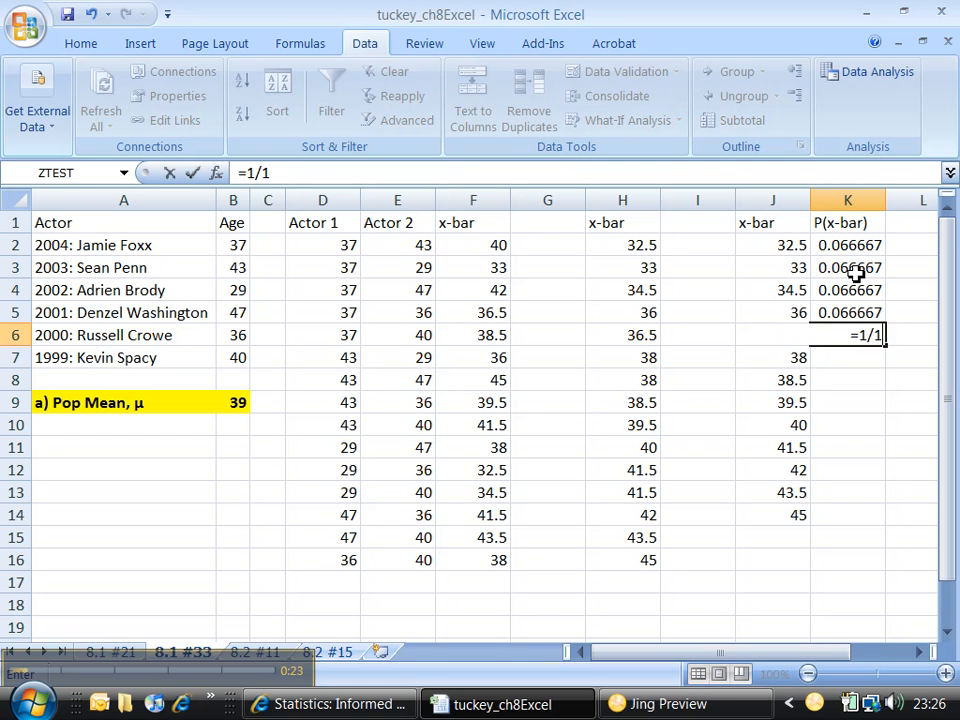
{"action": "type", "text": "15"}
{"action": "key", "text": "Return"}
- Change the number format of K6 from a date to a plain decimal number
{"action": "left_click", "coordinate": [851, 330]}
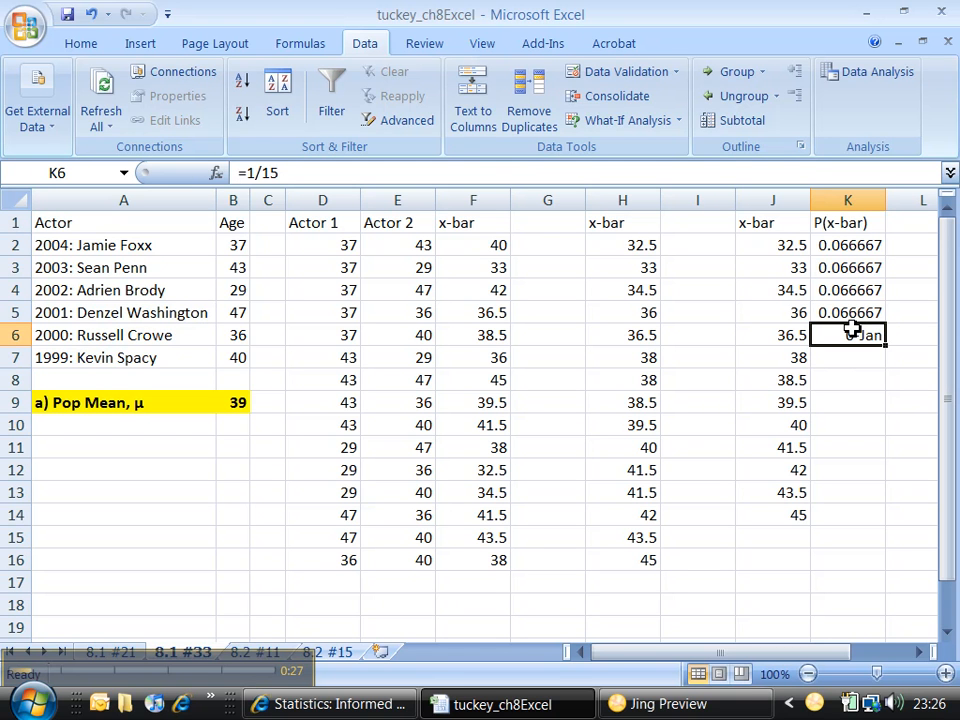
{"action": "right_click", "coordinate": [849, 334]}
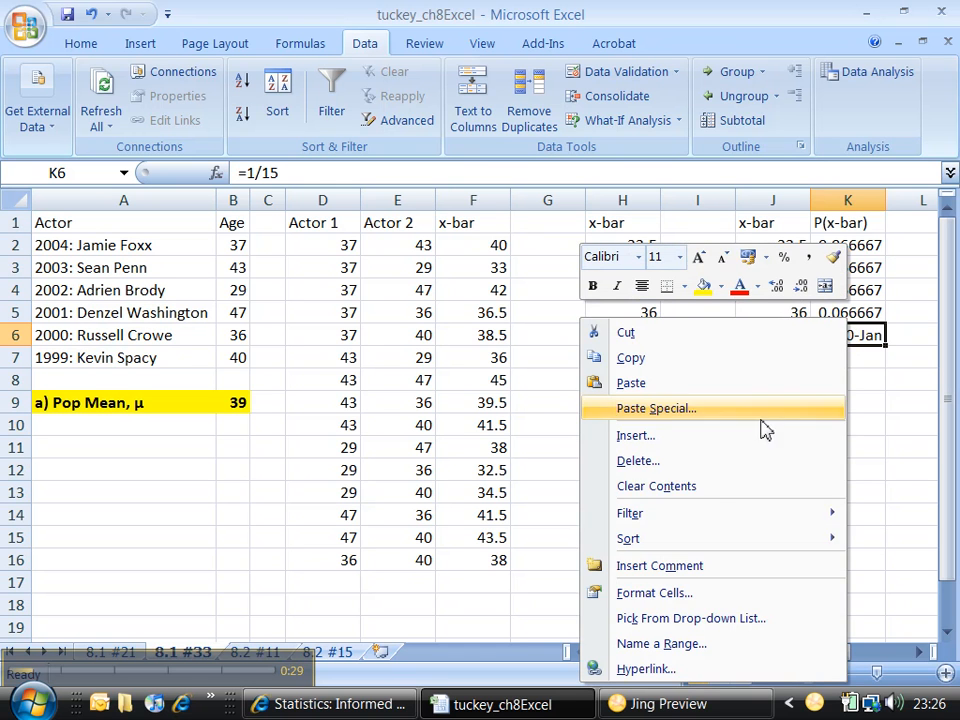
{"action": "left_click", "coordinate": [700, 594]}
{"action": "left_click", "coordinate": [412, 258]}
{"action": "key", "text": "Return"}
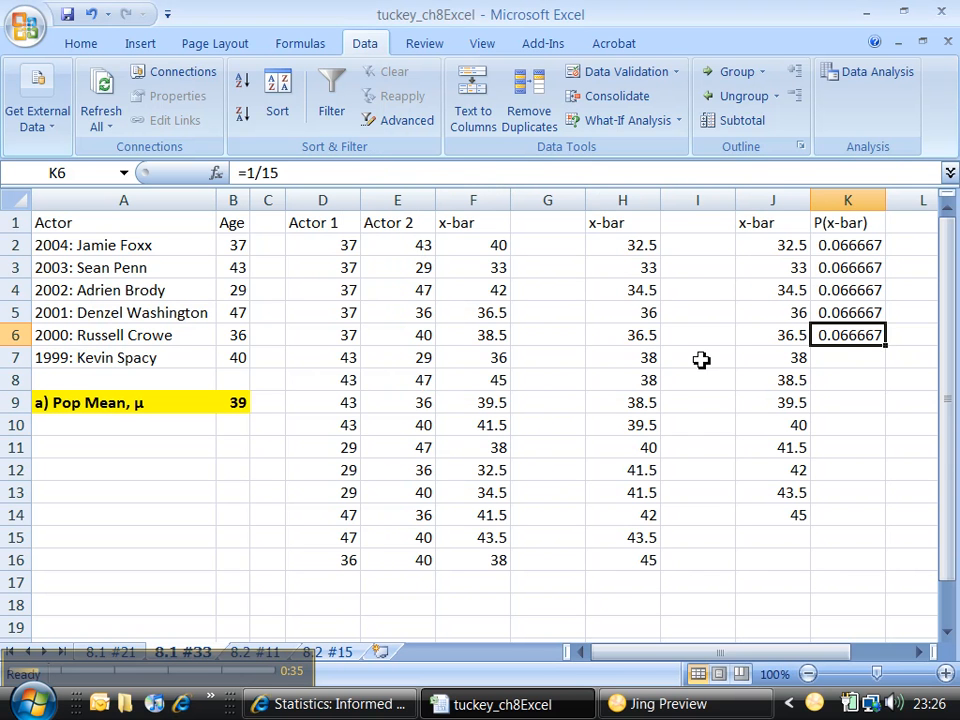
- Enter the probability formulas =2/15 in K7 and =1/15 in K8 for x-bar values 38 and 38.5
{"action": "left_click", "coordinate": [855, 359]}
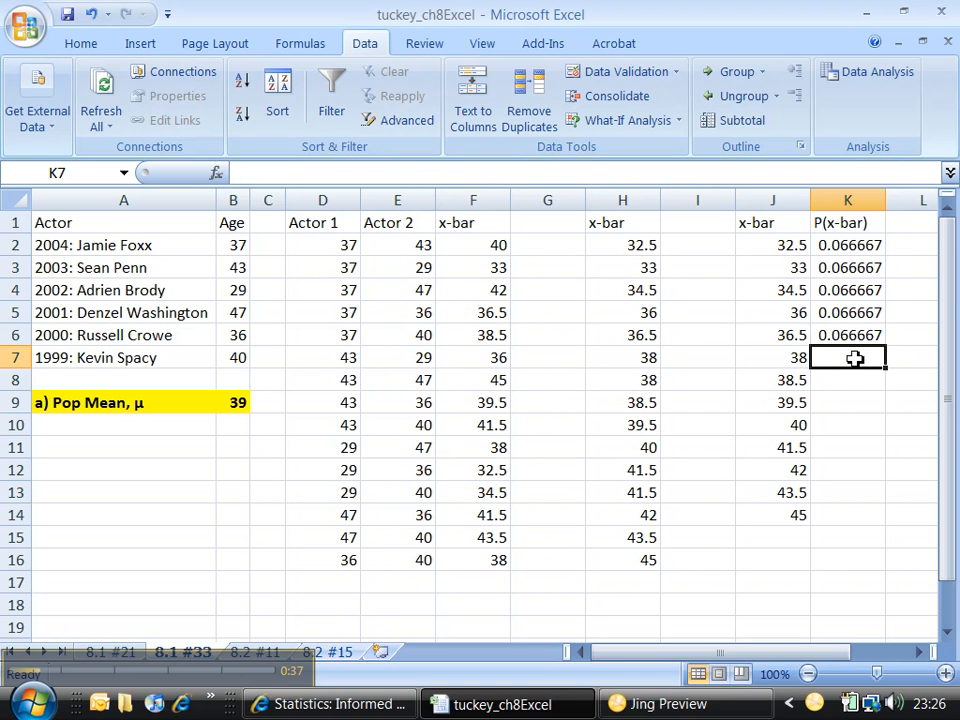
{"action": "type", "text": "="}
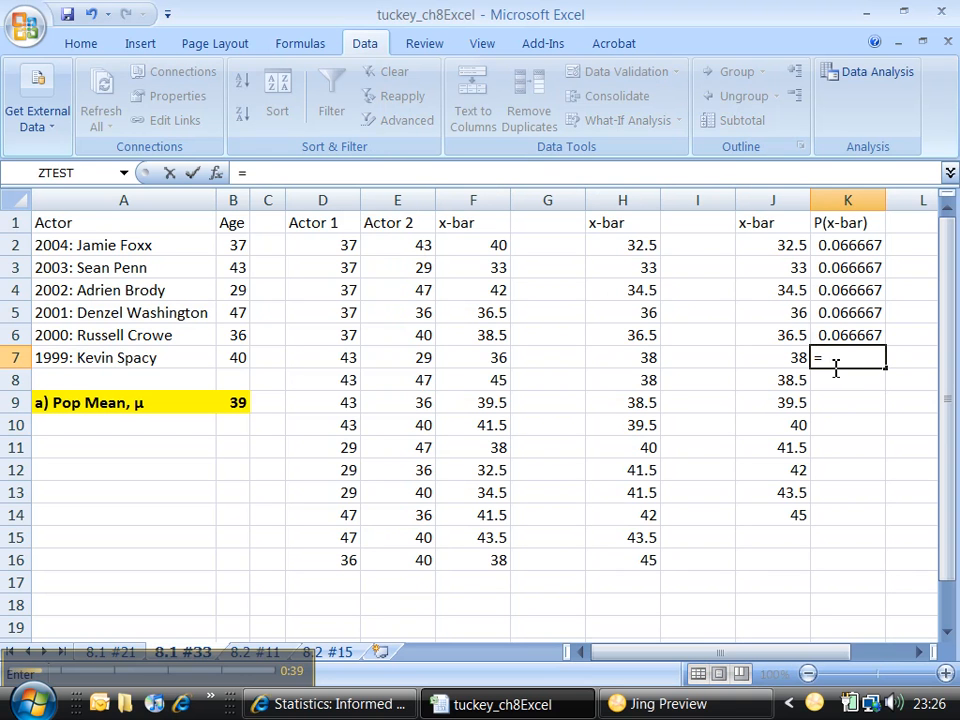
{"action": "type", "text": "2/15"}
{"action": "key", "text": "Return"}
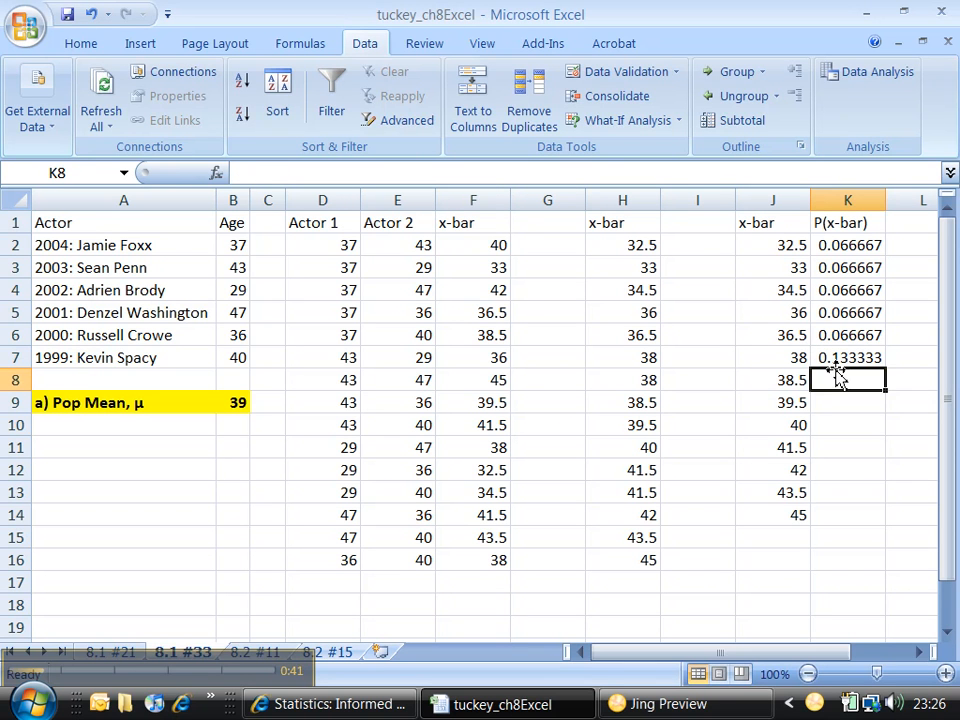
{"action": "type", "text": "="}
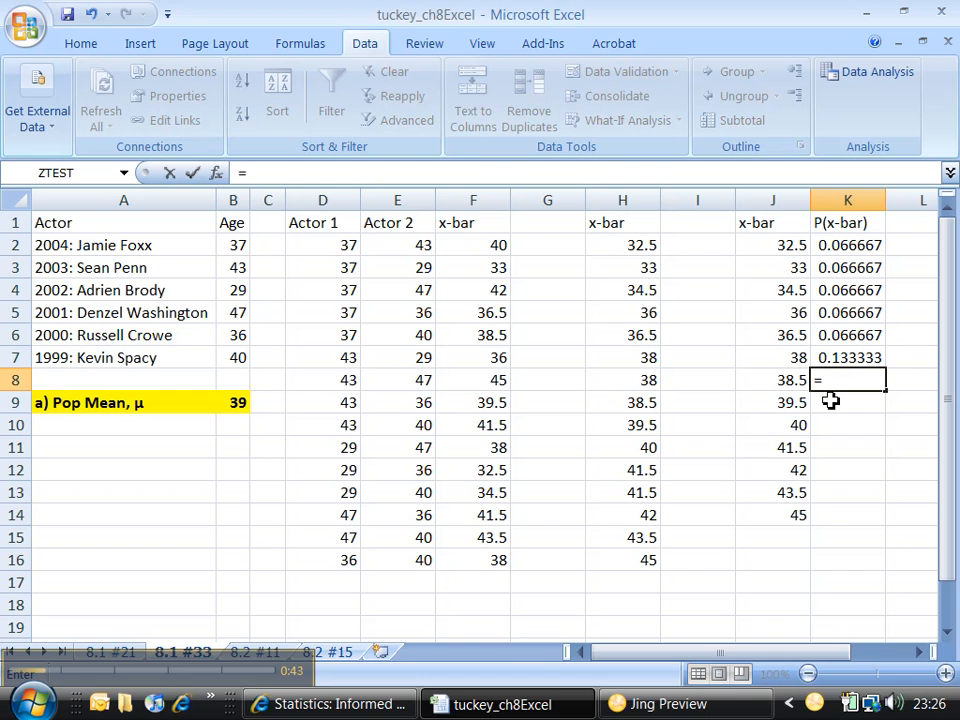
{"action": "type", "text": "1/15"}
{"action": "key", "text": "Return"}
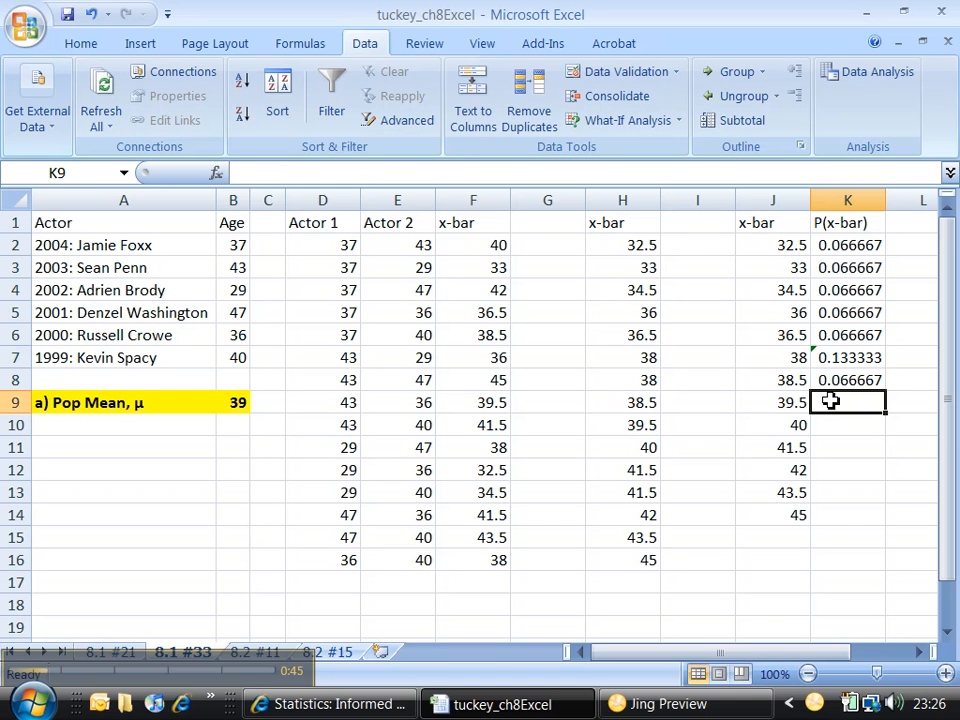
- Enter the formula =1/15 in K9 and K10, and =2/15 in K11 for the x-bar value 41.5
{"action": "type", "text": "=1/15"}
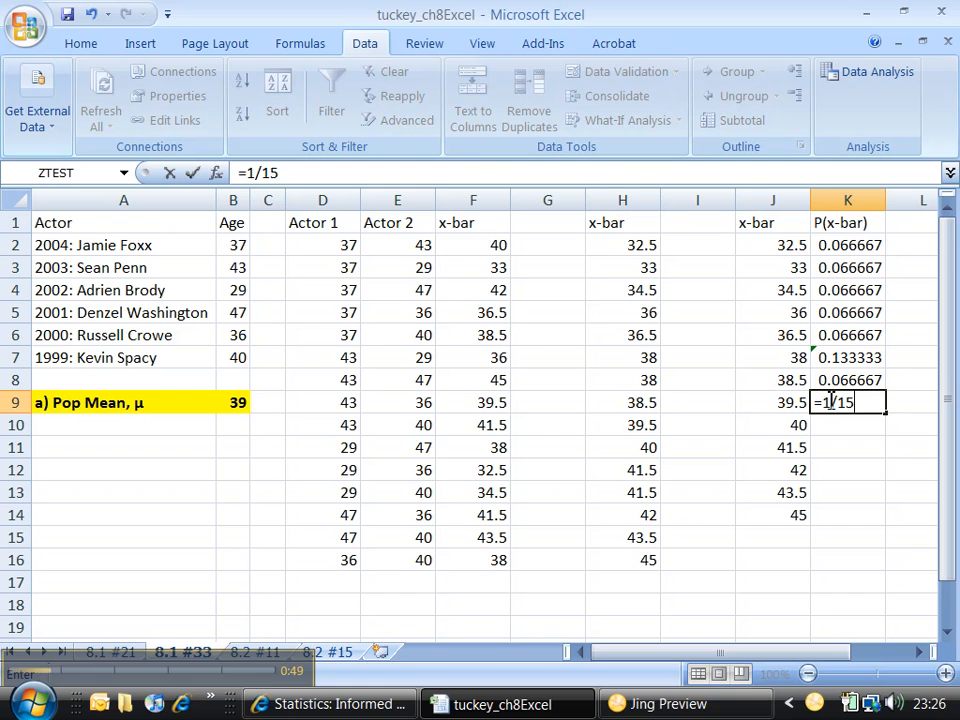
{"action": "key", "text": "Return"}
{"action": "type", "text": "="}
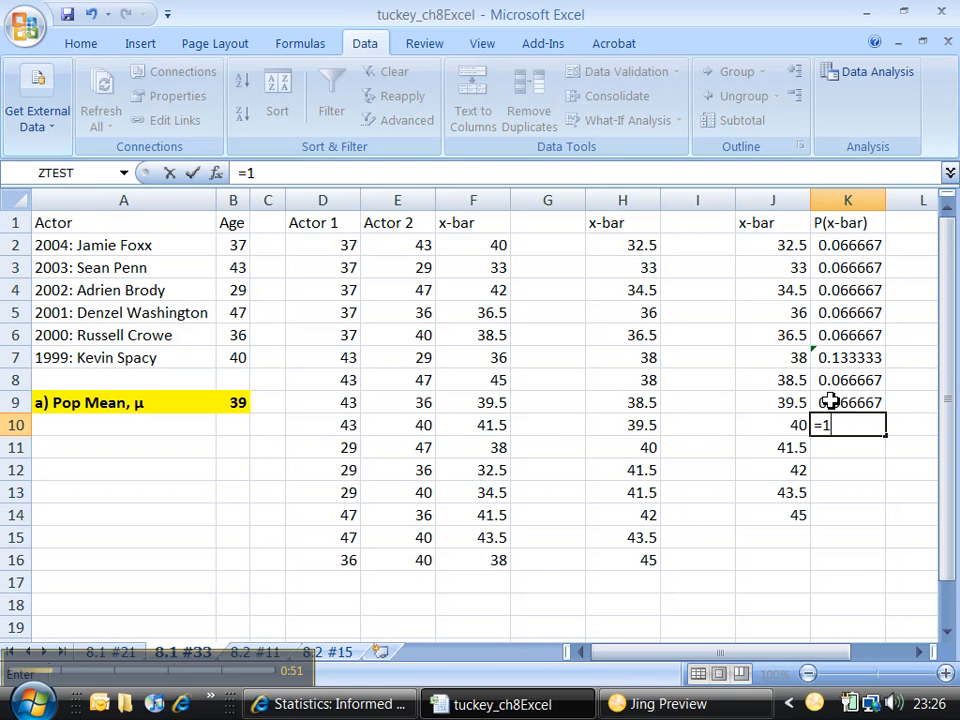
{"action": "type", "text": "1/15-"}
{"action": "key", "text": "BackSpace"}
{"action": "key", "text": "Return"}
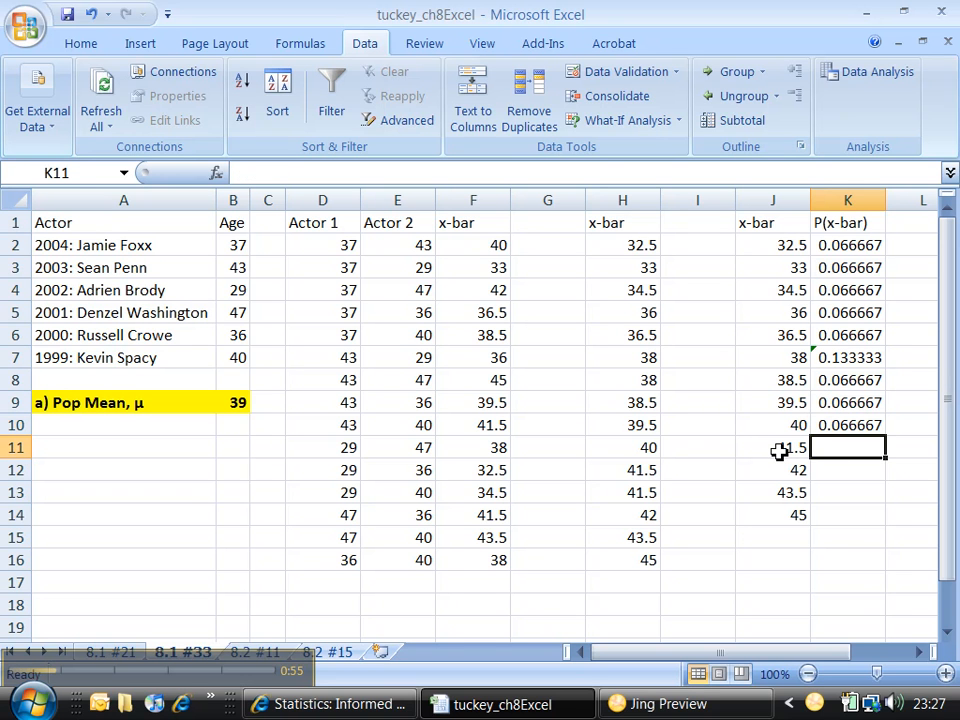
{"action": "type", "text": "=2/15"}
{"action": "key", "text": "Return"}
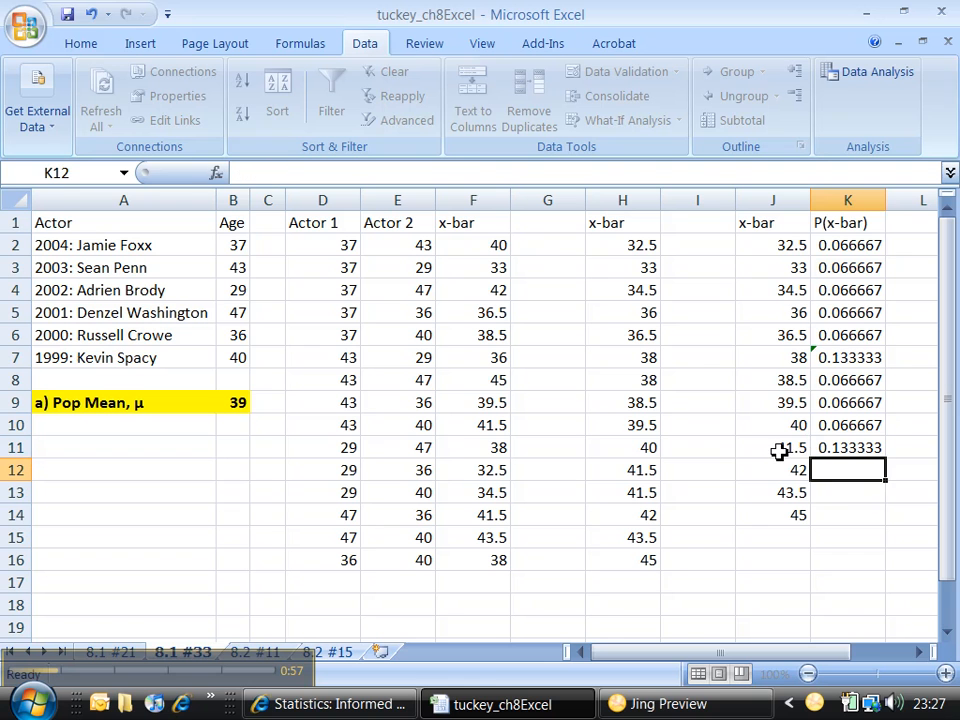
- Enter the formula =1/15 in K12 as the probability of the x-bar value 42
{"action": "left_click_drag", "start_coordinate": [795, 448], "coordinate": [813, 447]}
{"action": "left_click_drag", "start_coordinate": [795, 365], "coordinate": [821, 365]}
{"action": "left_click", "coordinate": [821, 400]}
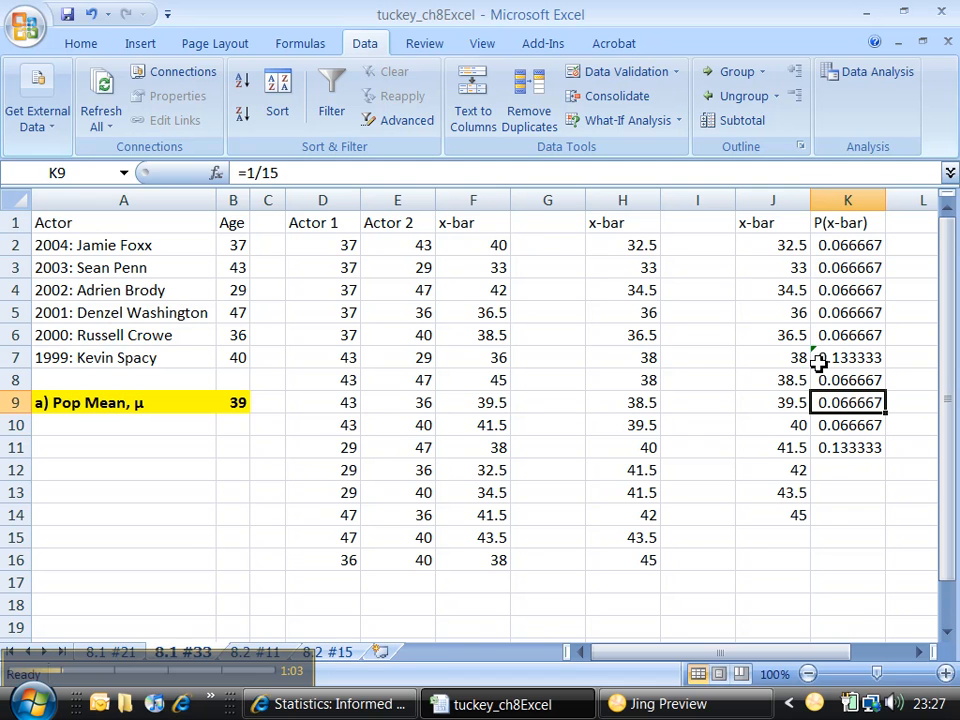
{"action": "left_click", "coordinate": [821, 357]}
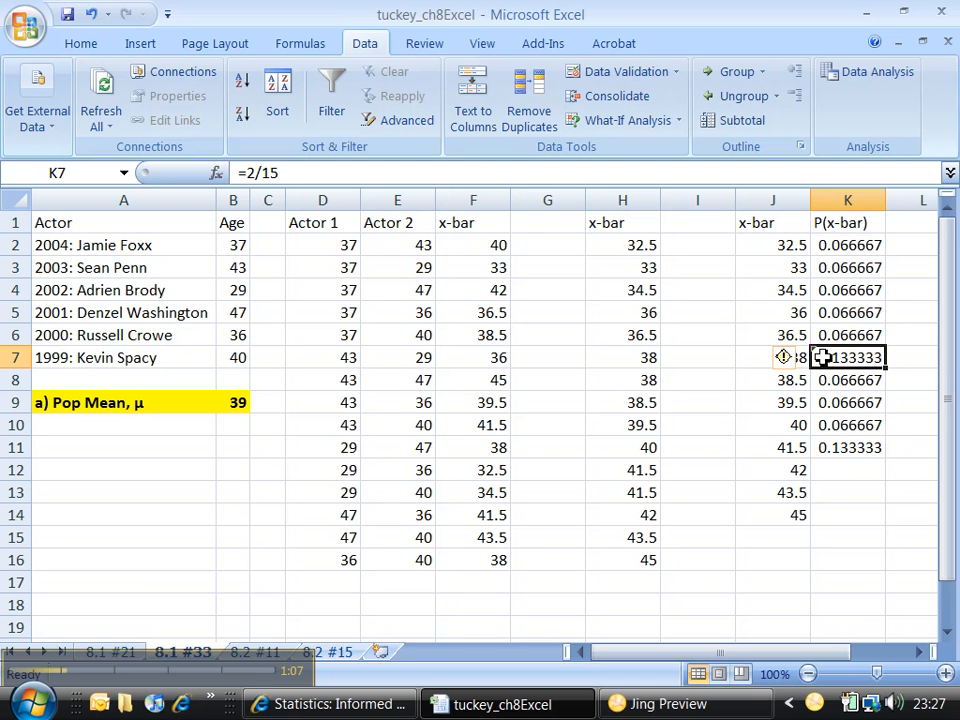
{"action": "left_click", "coordinate": [830, 468]}
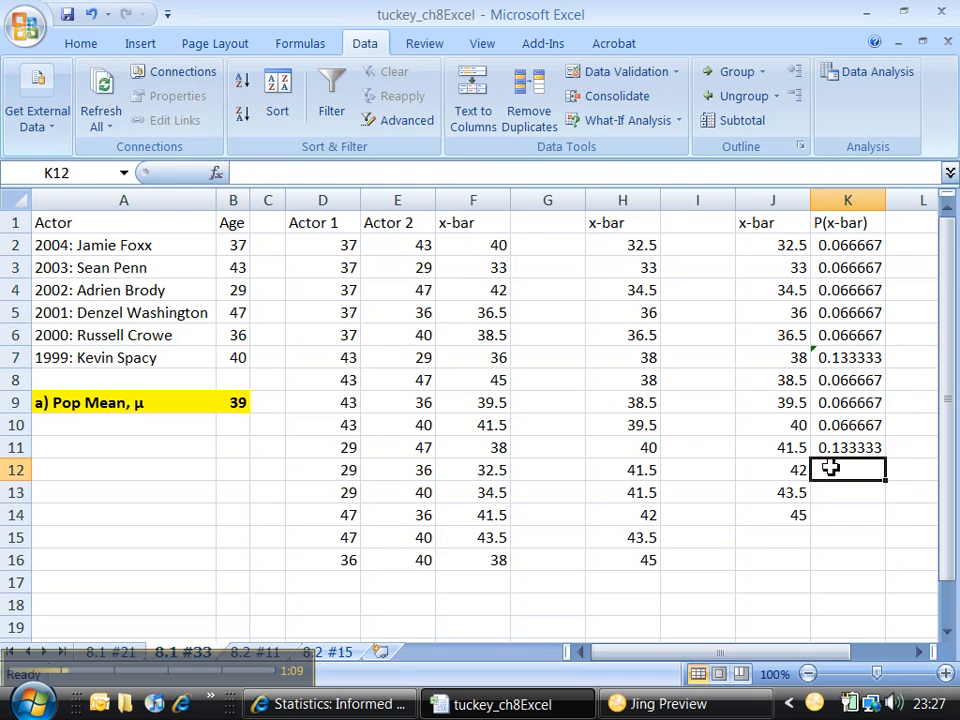
{"action": "type", "text": "=1/15"}
{"action": "key", "text": "Return"}
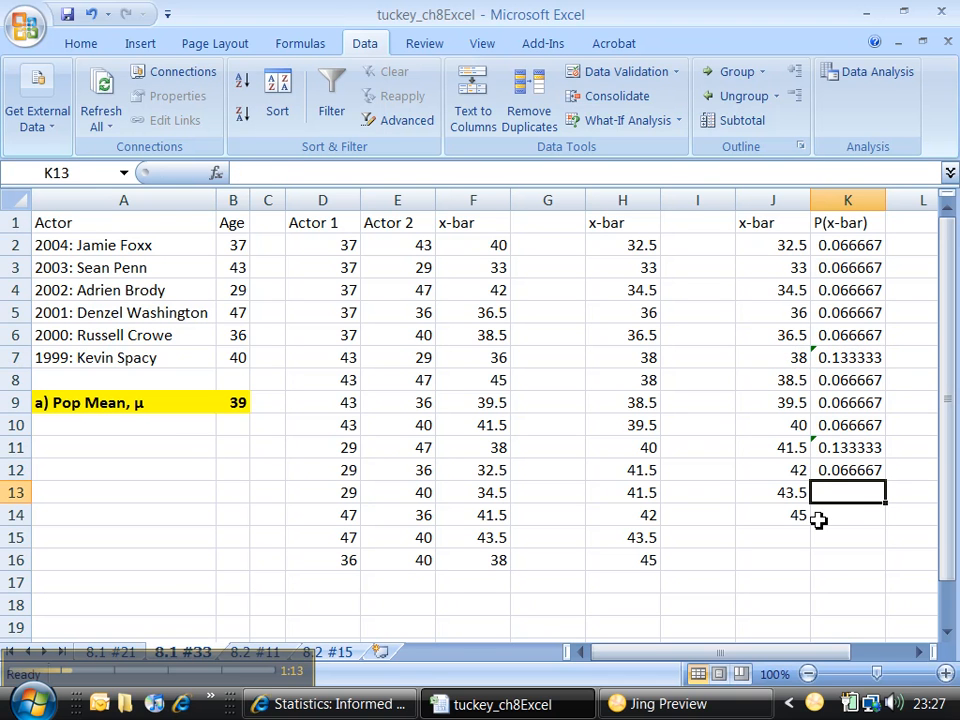
- Complete the P(x-bar) column by entering =1/15 in K13 and K14 for x-bar values 43.5 and 45
{"action": "type", "text": "=1"}
{"action": "key", "text": "Return"}
{"action": "key", "text": "Up"}
{"action": "type", "text": "=1/15"}
{"action": "key", "text": "Return"}
{"action": "type", "text": "=1/15"}
{"action": "key", "text": "Return"}
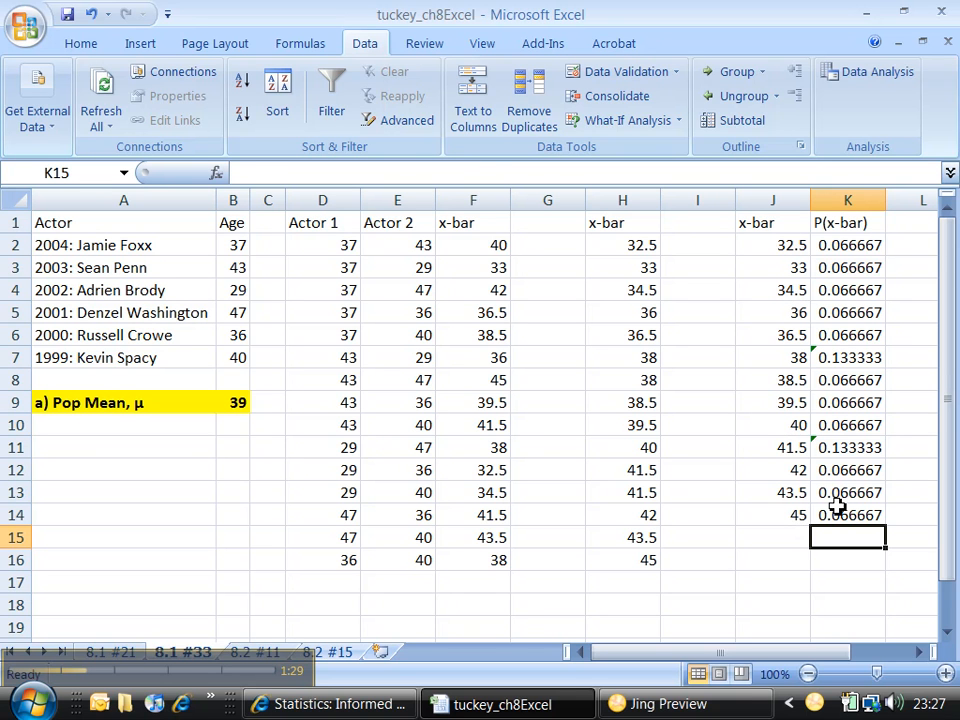
- Switch to the statistics e-book in Internet Explorer and review the parts of exercise 33
{"action": "left_click", "coordinate": [840, 447]}
{"action": "left_click", "coordinate": [830, 360]}
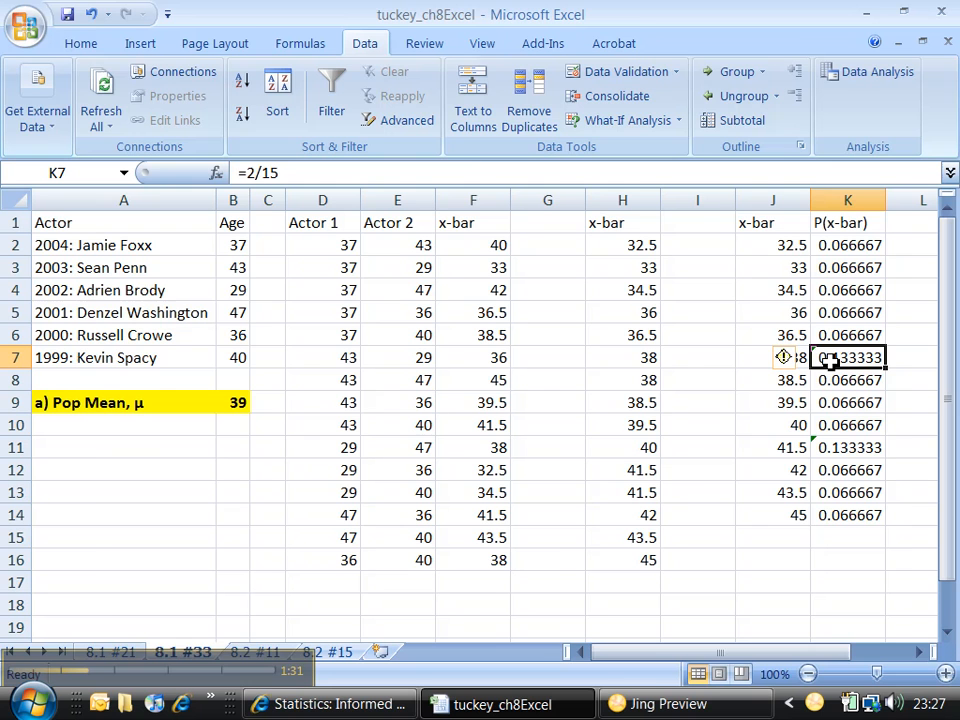
{"action": "left_click", "coordinate": [375, 706]}
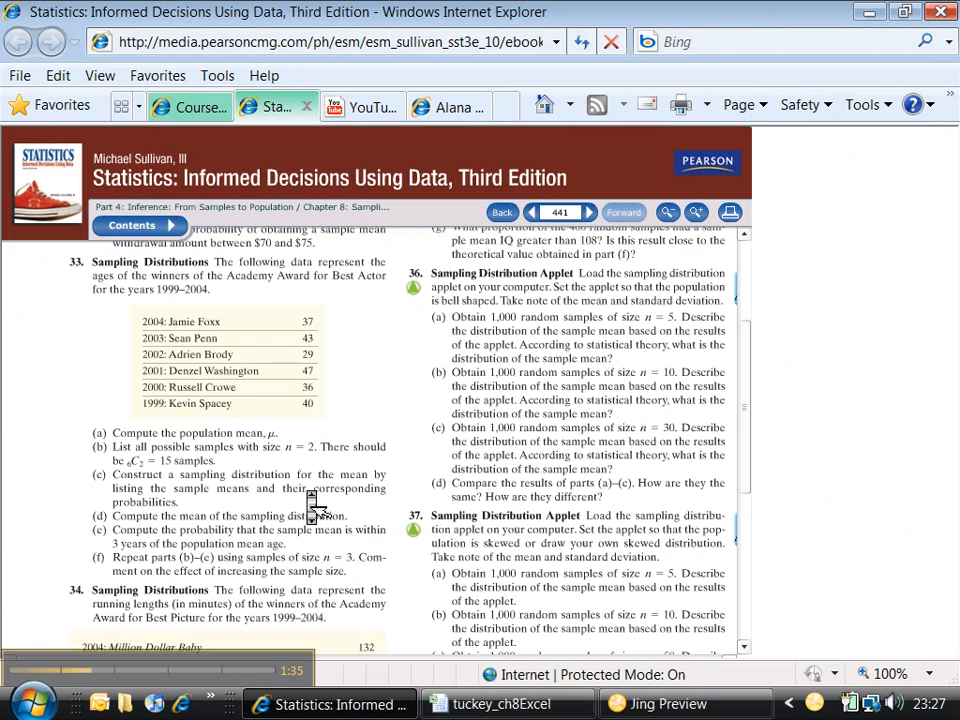
{"action": "scroll", "coordinate": [311, 505], "scroll_direction": "down", "scroll_amount": 1}
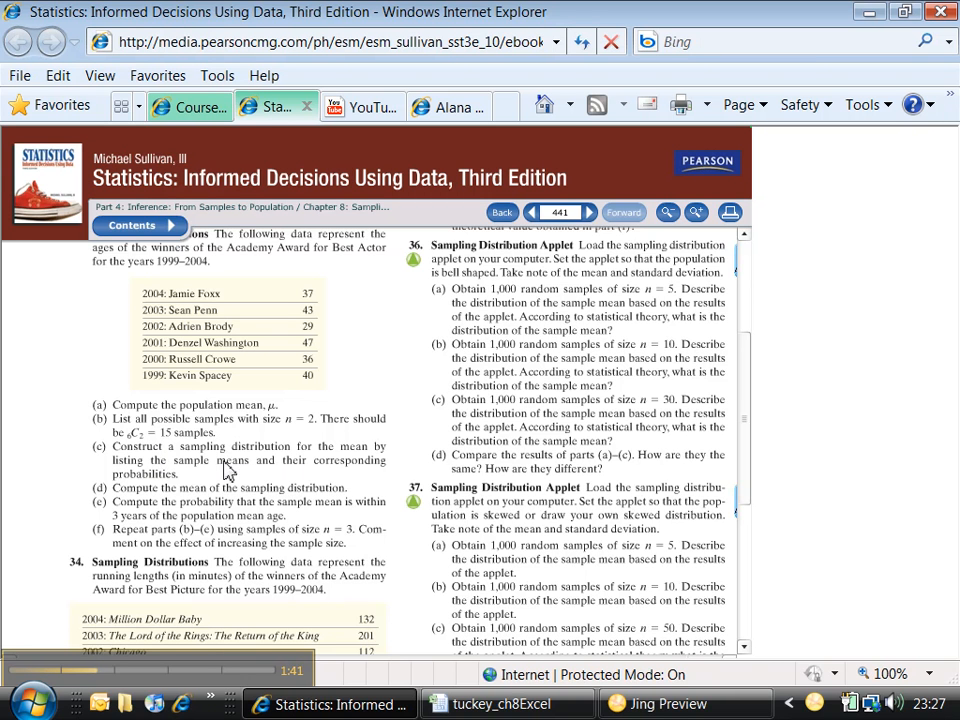
- Switch back to Excel and format the sampling distribution table J1:K14 in bold with a yellow fill
{"action": "left_click", "coordinate": [500, 704]}
{"action": "left_click_drag", "start_coordinate": [853, 514], "coordinate": [742, 222]}
{"action": "left_click", "coordinate": [81, 43]}
{"action": "left_click", "coordinate": [232, 118]}
{"action": "left_click", "coordinate": [418, 380]}
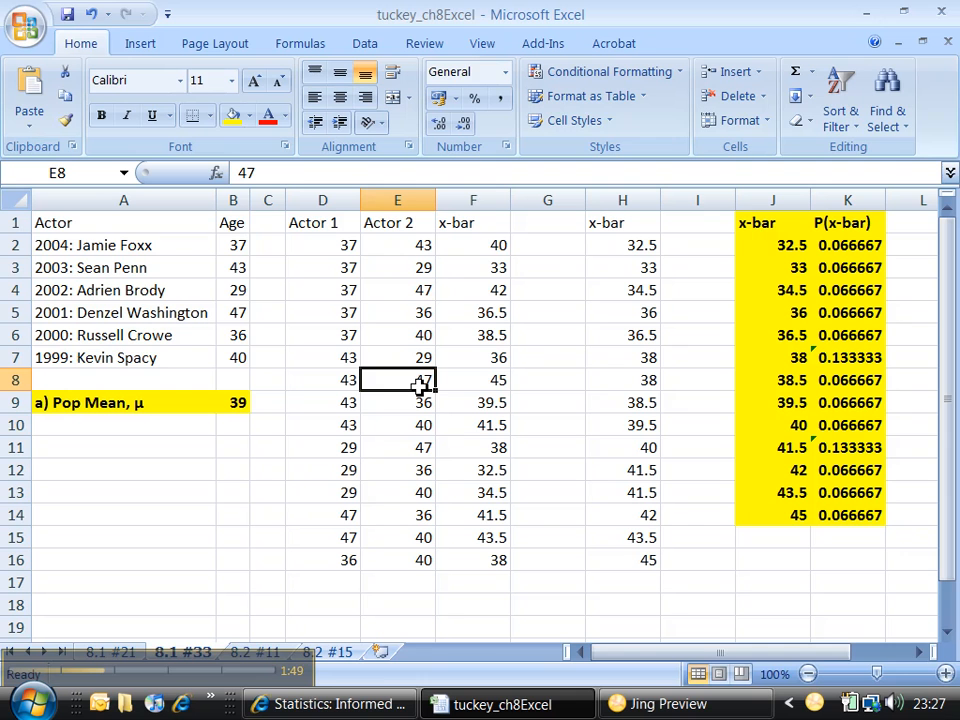
- Read parts (d) and (e) of exercise 33 in the Internet Explorer e-book and return to the Excel workbook
{"action": "left_click", "coordinate": [373, 706]}
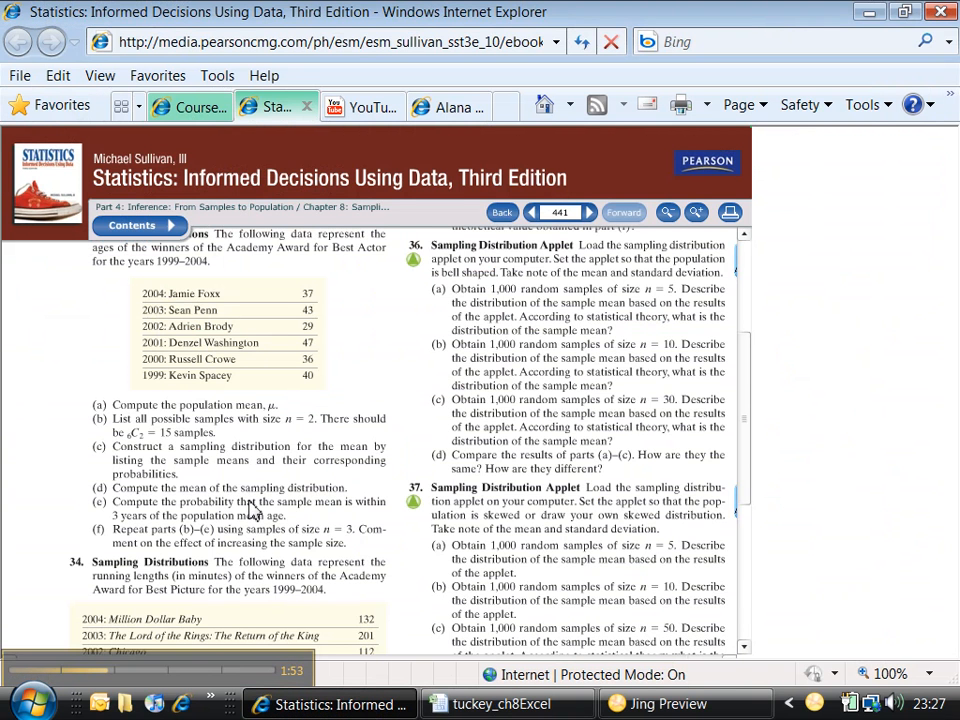
{"action": "scroll", "coordinate": [295, 510], "scroll_direction": "down", "scroll_amount": 2}
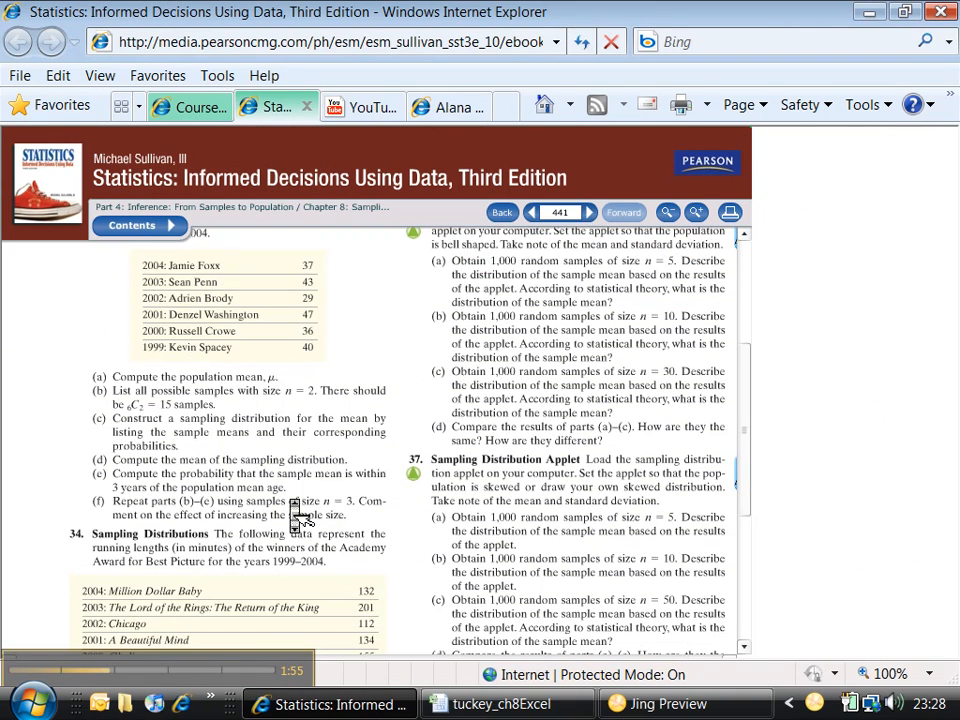
{"action": "left_click", "coordinate": [508, 705]}
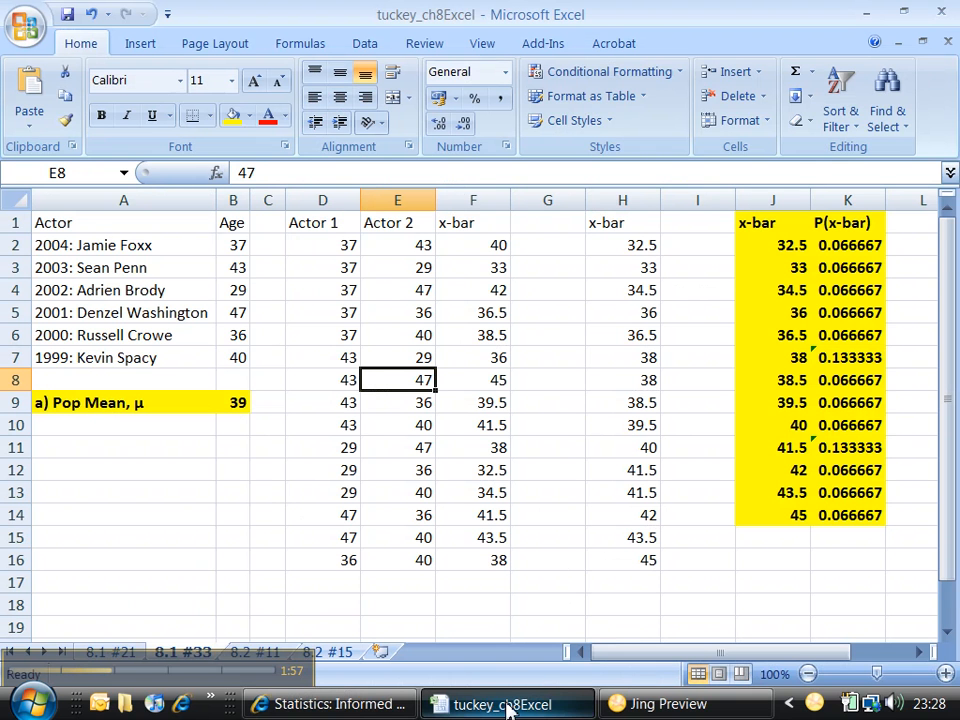
- Add the column header X-bar*P(x-bar) in L1 and fit column L's width to it
{"action": "left_click_drag", "start_coordinate": [760, 655], "coordinate": [891, 656]}
{"action": "left_click", "coordinate": [699, 222]}
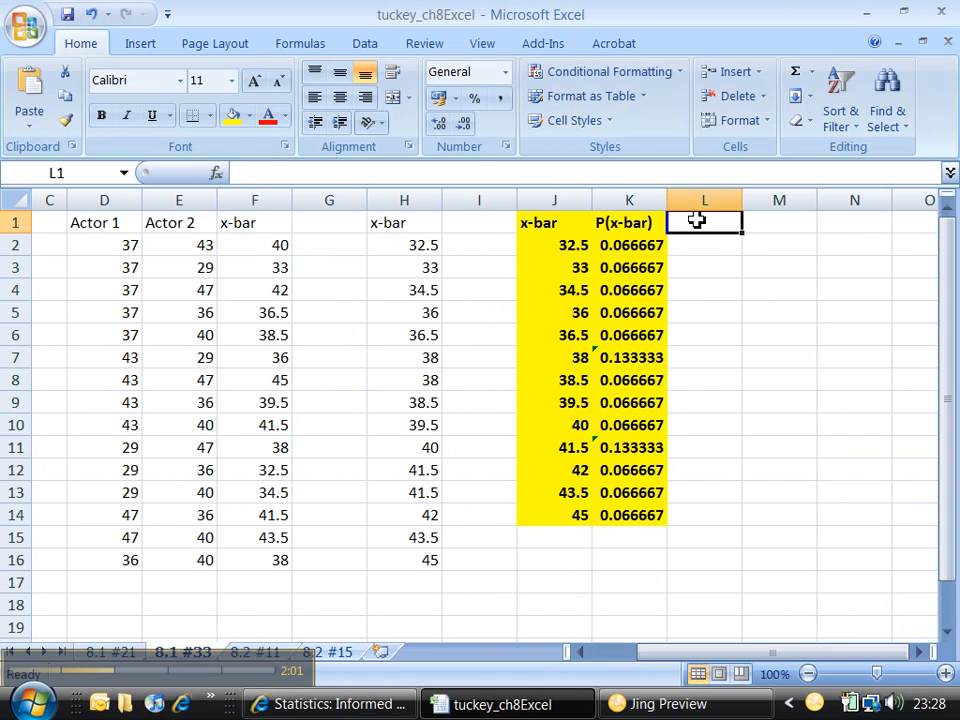
{"action": "type", "text": "X"}
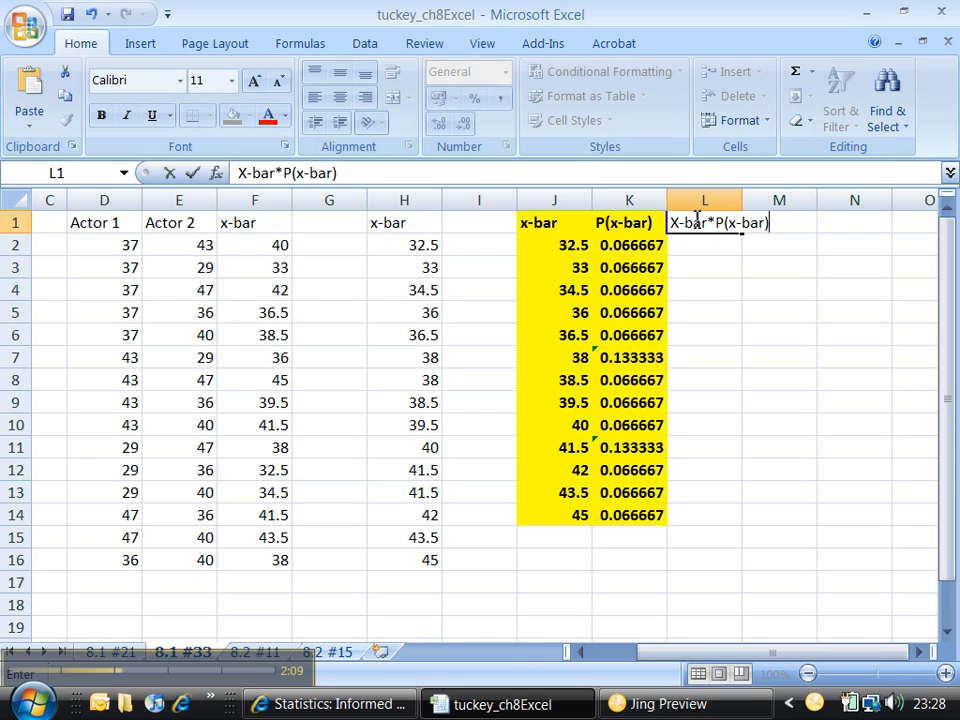
{"action": "type", "text": "-bar*P(x-bar)"}
{"action": "key", "text": "Return"}
{"action": "double_click", "coordinate": [742, 201]}
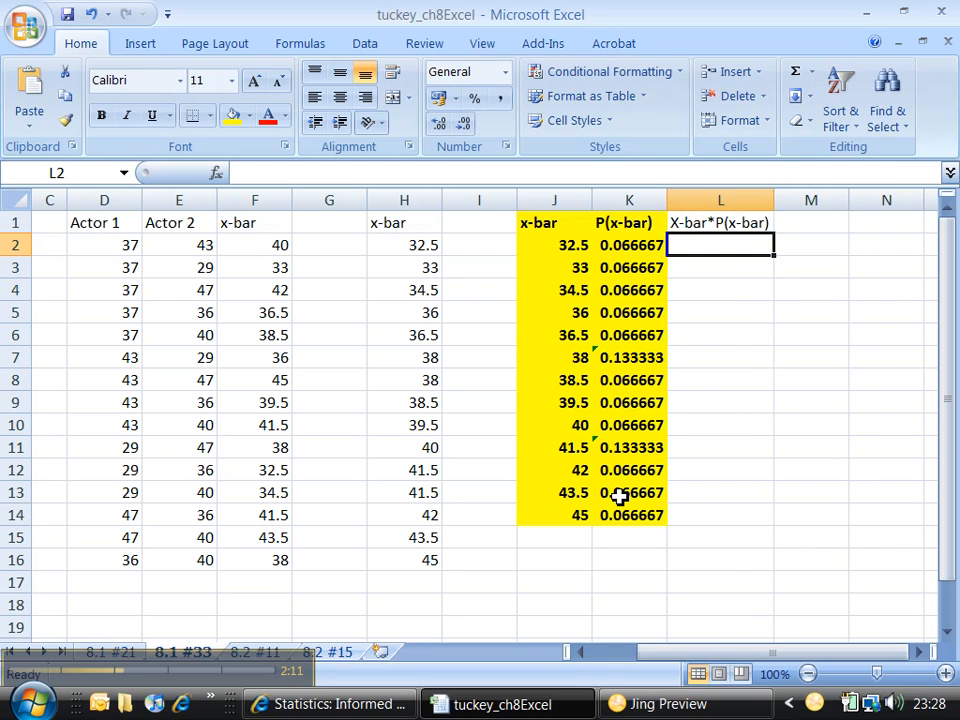
- Total the probabilities in K15 with a SUM of K2:K14 and label the row Sum in J15
{"action": "left_click", "coordinate": [615, 539]}
{"action": "type", "text": "=sum("}
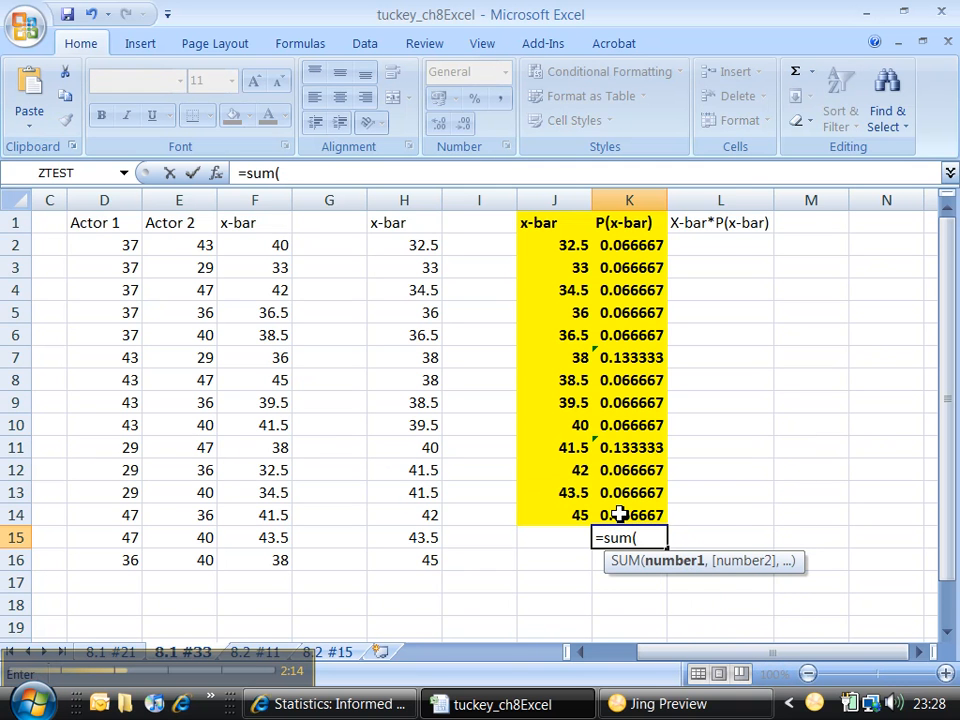
{"action": "left_click_drag", "start_coordinate": [617, 512], "coordinate": [634, 251]}
{"action": "key", "text": "Return"}
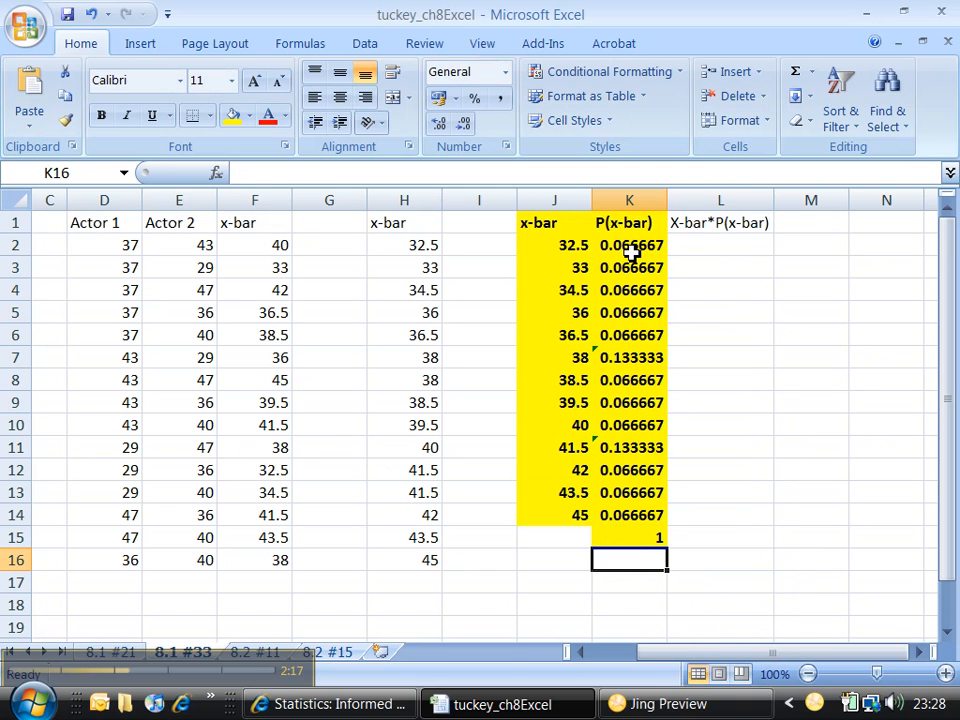
{"action": "left_click", "coordinate": [630, 531]}
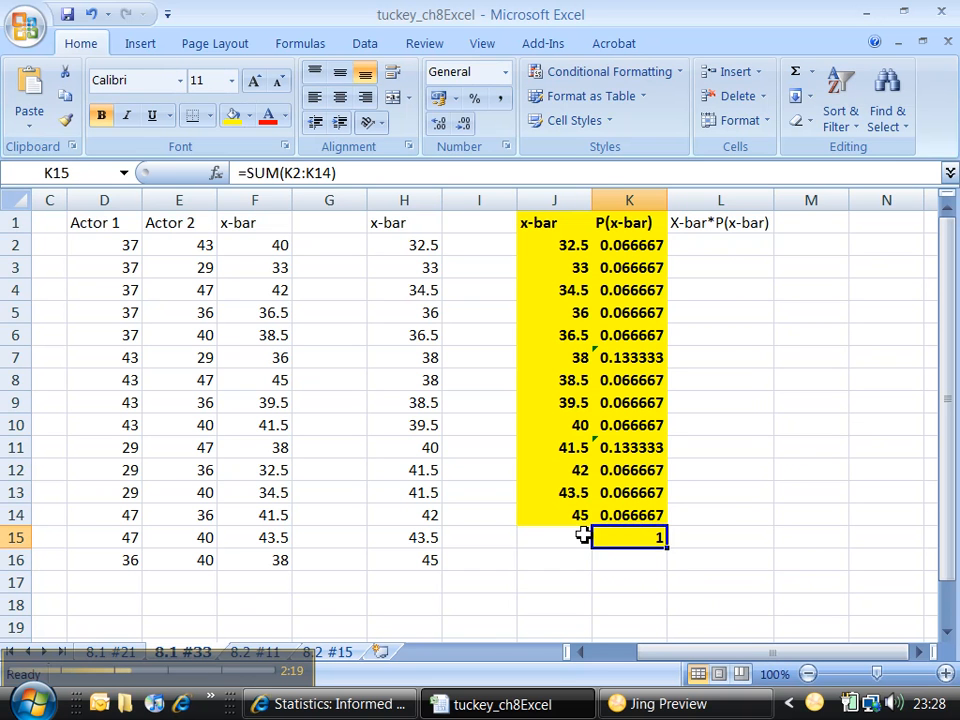
{"action": "left_click", "coordinate": [584, 535]}
{"action": "type", "text": "Sum"}
{"action": "key", "text": "Return"}
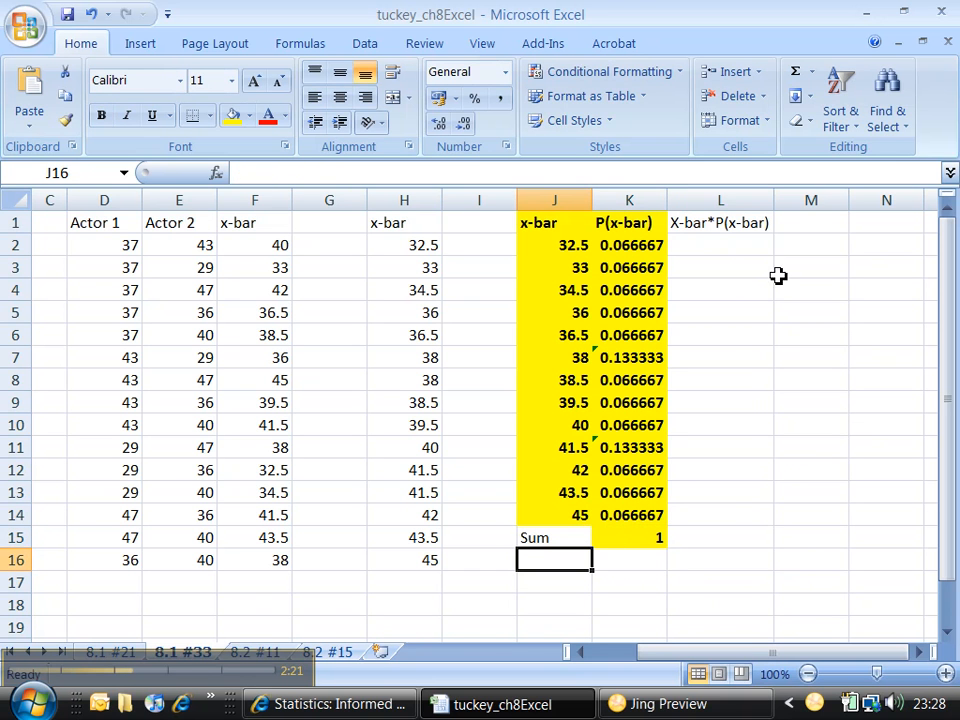
- Multiply each x-bar by its probability in column L by entering =J2*K2 in L2 and filling it down to L14
{"action": "left_click", "coordinate": [726, 250]}
{"action": "type", "text": "="}
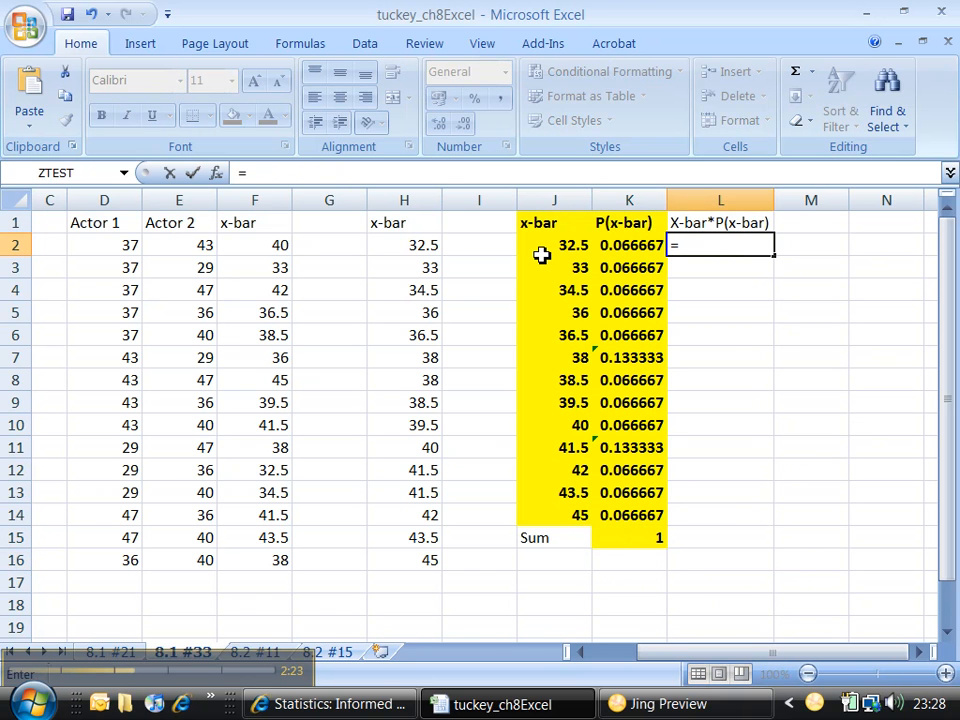
{"action": "left_click", "coordinate": [550, 250]}
{"action": "type", "text": "*"}
{"action": "left_click", "coordinate": [611, 250]}
{"action": "key", "text": "Return"}
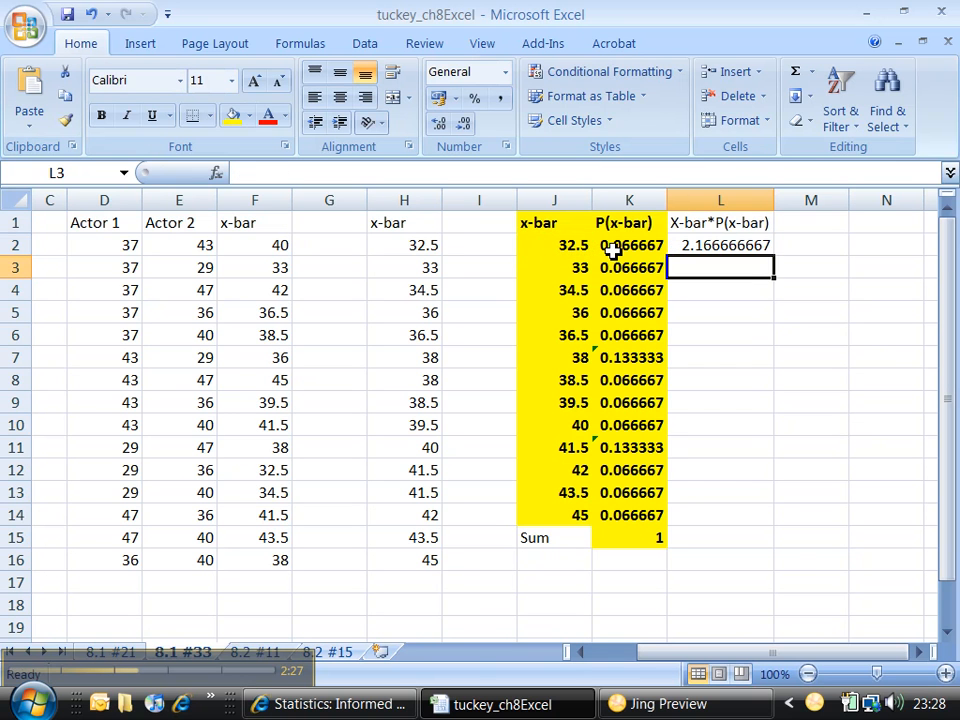
{"action": "left_click", "coordinate": [735, 243]}
{"action": "left_click_drag", "start_coordinate": [776, 257], "coordinate": [740, 522]}
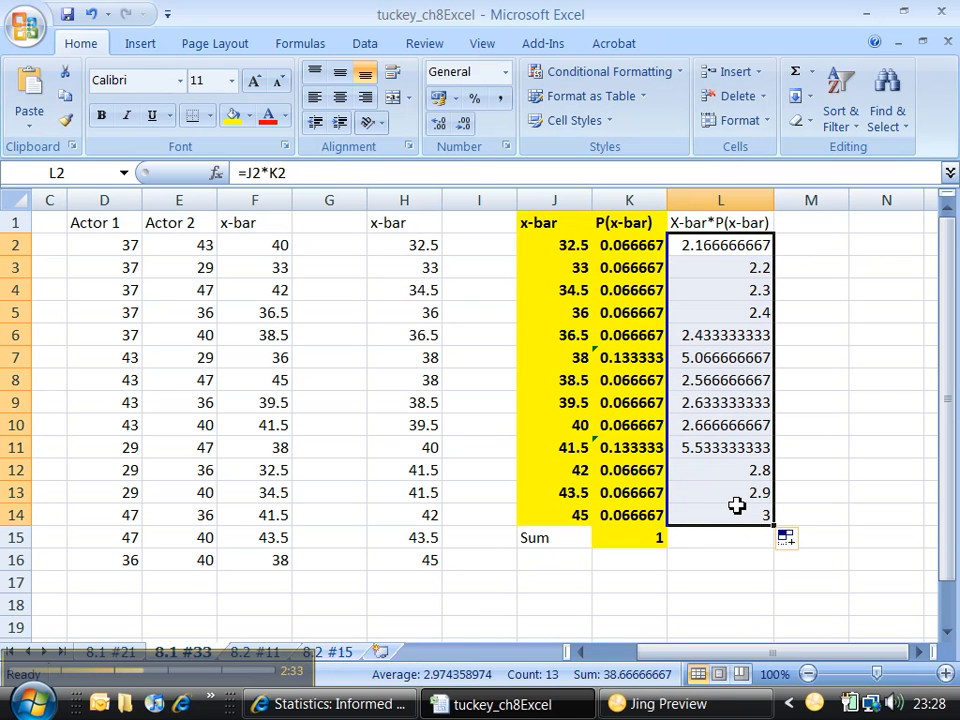
- Give the probability total in K15 a red fill and copy its SUM formula across to L15
{"action": "left_click", "coordinate": [641, 542]}
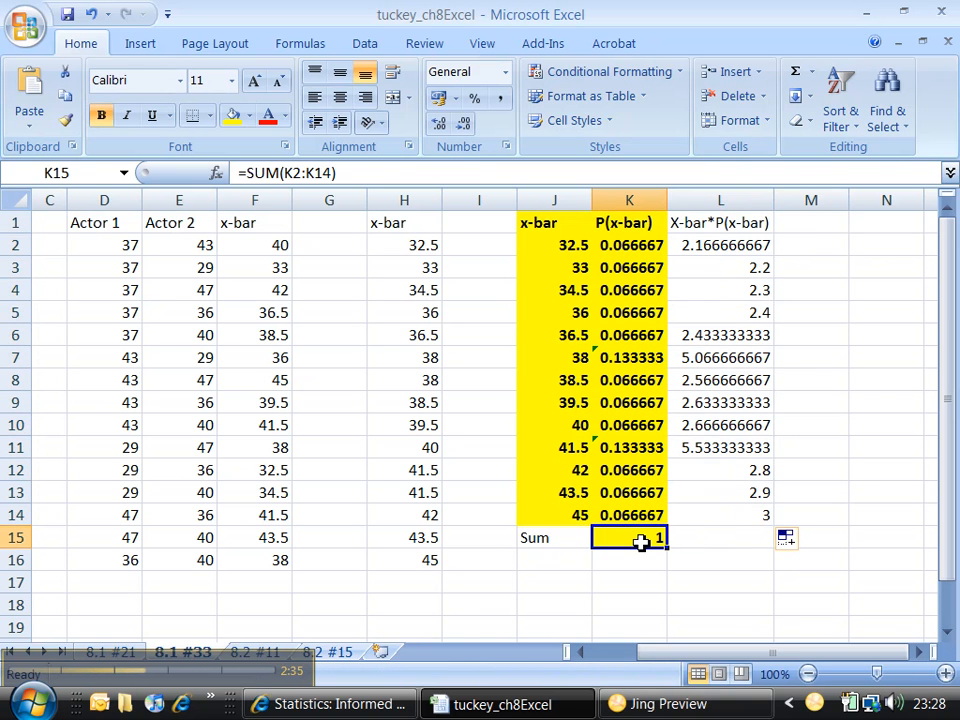
{"action": "left_click", "coordinate": [249, 116]}
{"action": "left_click", "coordinate": [249, 285]}
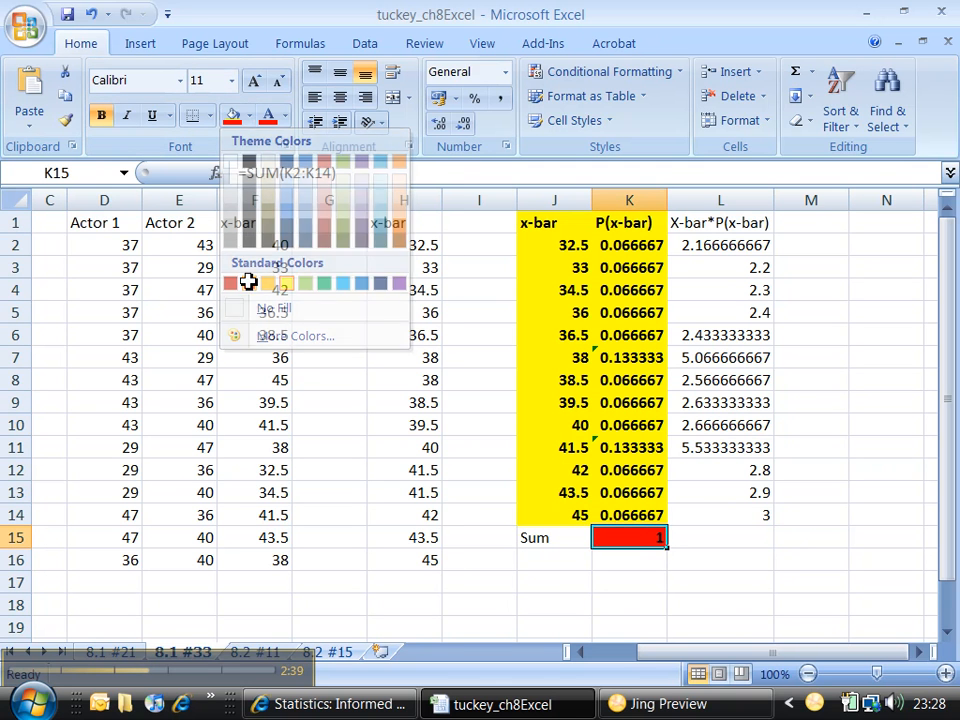
{"action": "left_click_drag", "start_coordinate": [671, 549], "coordinate": [788, 545]}
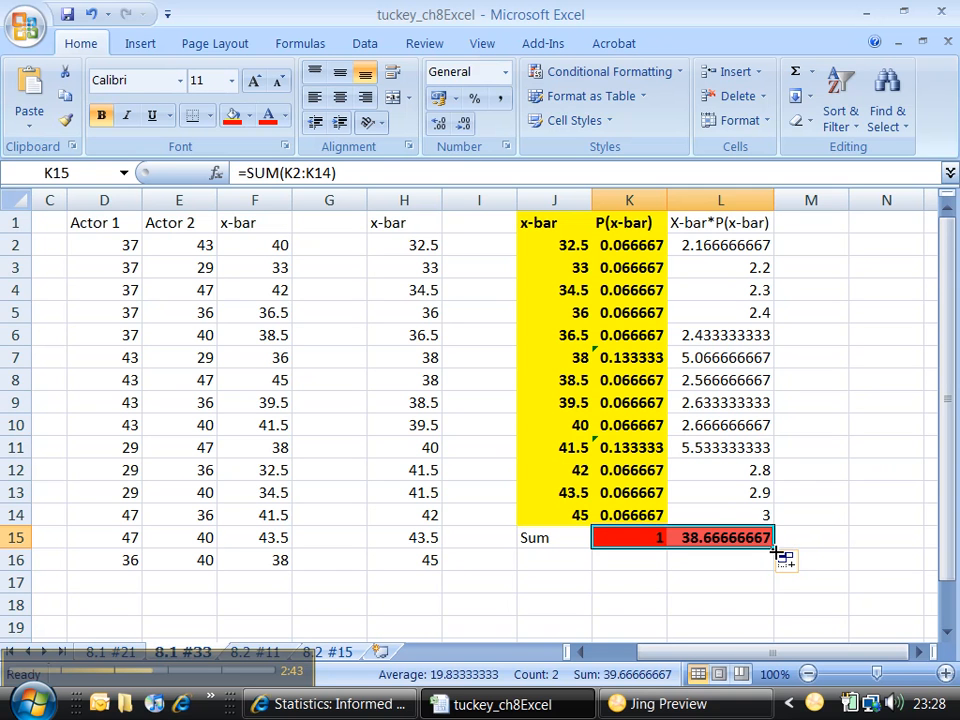
- Extend the red total row to M15 and enter the label Mean there for the value in L15
{"action": "left_click_drag", "start_coordinate": [774, 548], "coordinate": [824, 545]}
{"action": "left_click", "coordinate": [817, 540]}
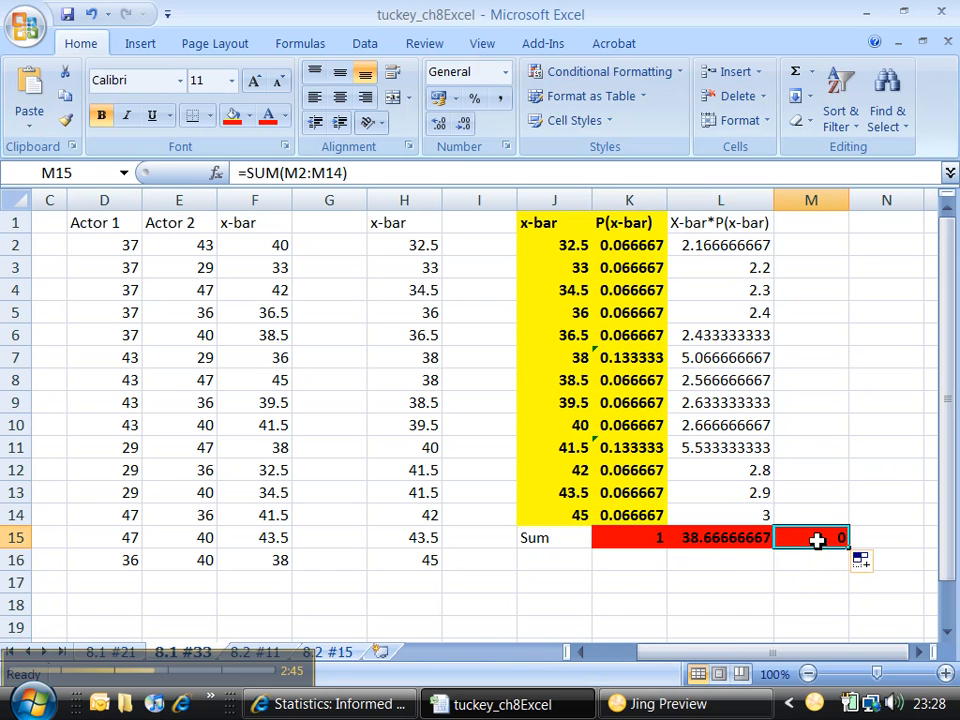
{"action": "type", "text": "Mean"}
{"action": "key", "text": "Return"}
{"action": "left_click", "coordinate": [740, 540]}
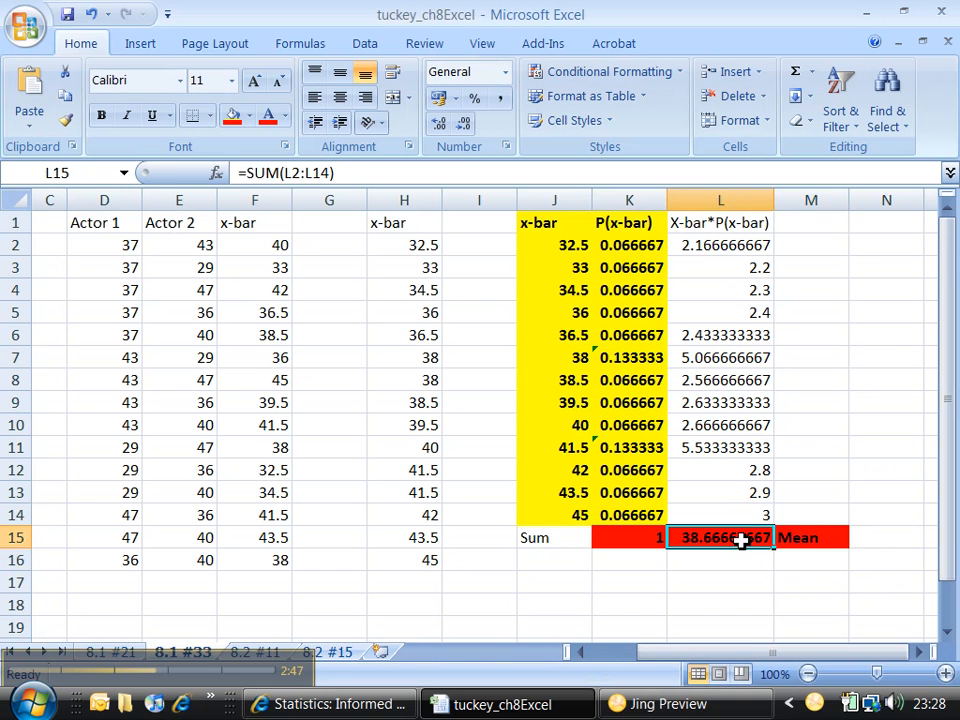
{"action": "left_click_drag", "start_coordinate": [815, 538], "coordinate": [765, 538]}
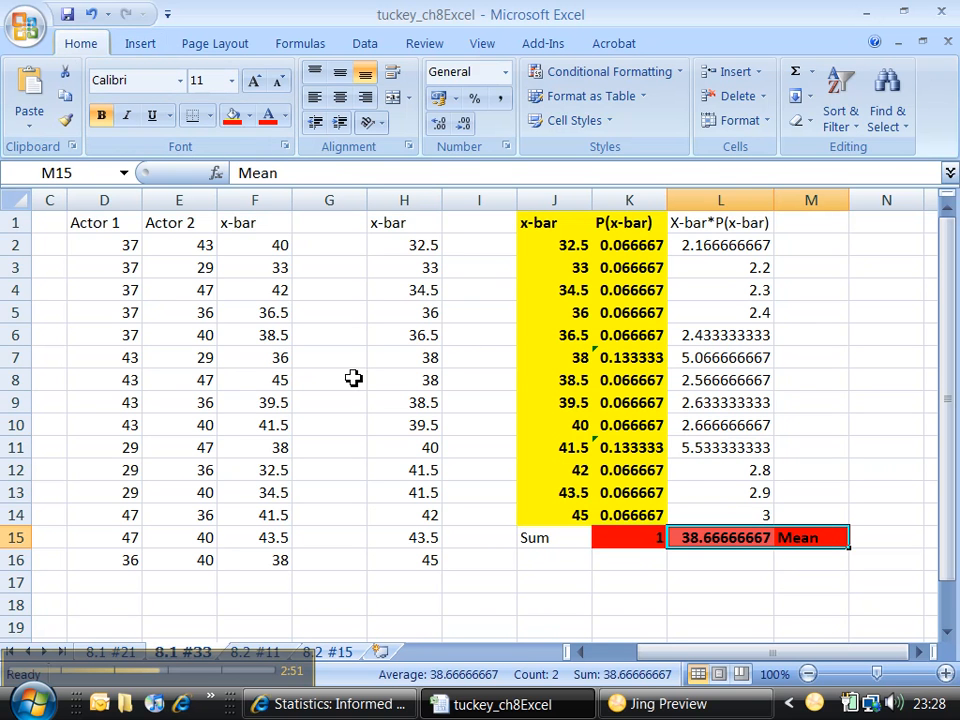
- Widen column B to show the population mean in B9 with full decimals for comparison with the sampling distribution's mean
{"action": "left_click_drag", "start_coordinate": [645, 657], "coordinate": [626, 650]}
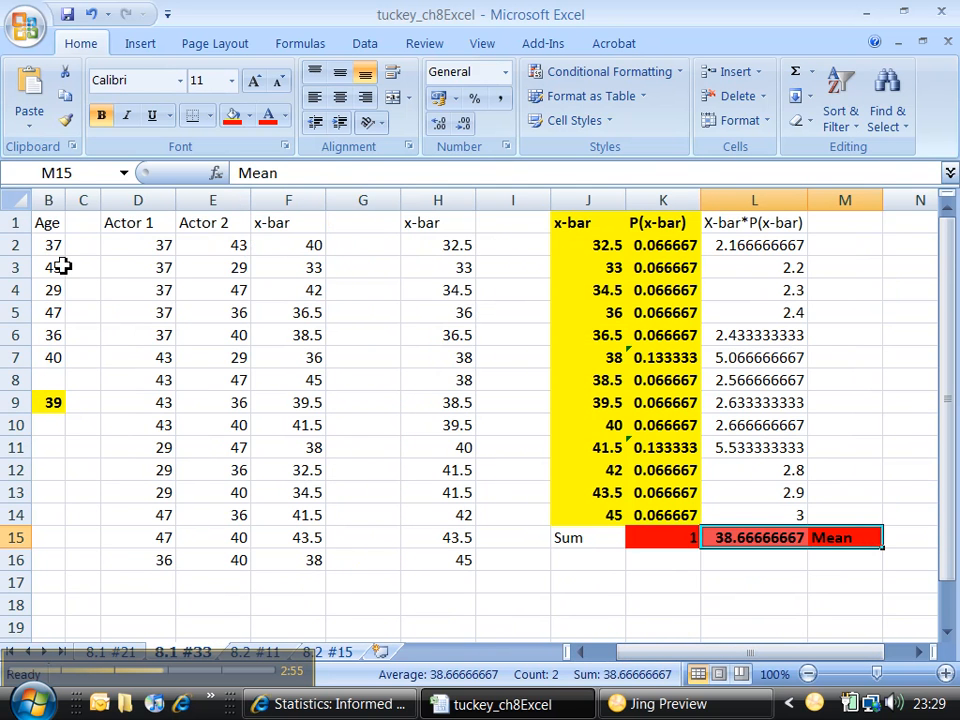
{"action": "left_click", "coordinate": [62, 423]}
{"action": "left_click", "coordinate": [60, 403]}
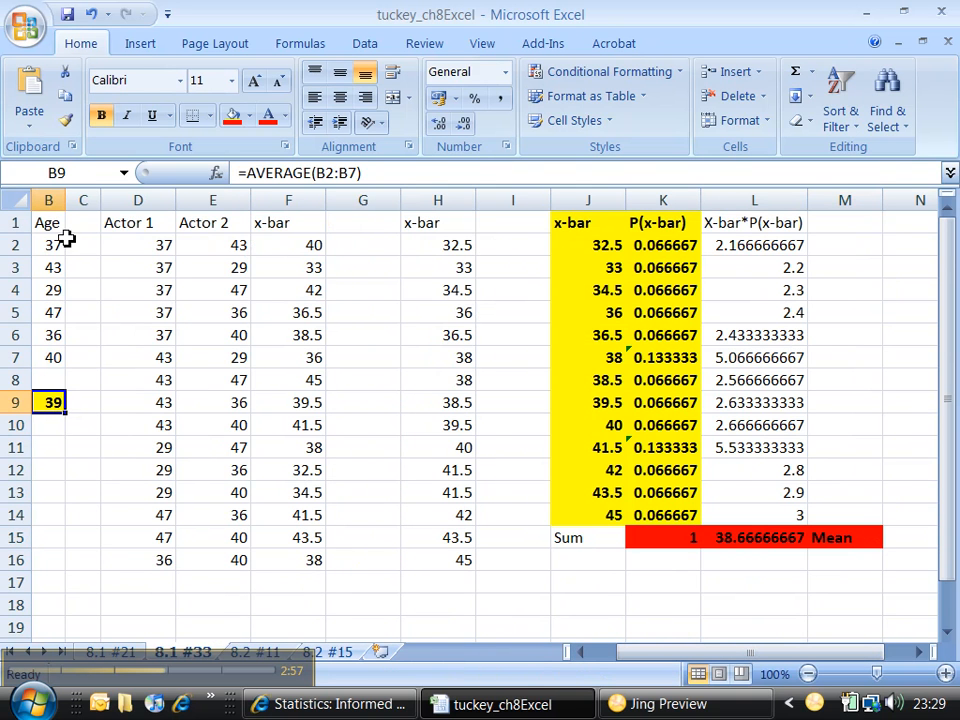
{"action": "double_click", "coordinate": [66, 201]}
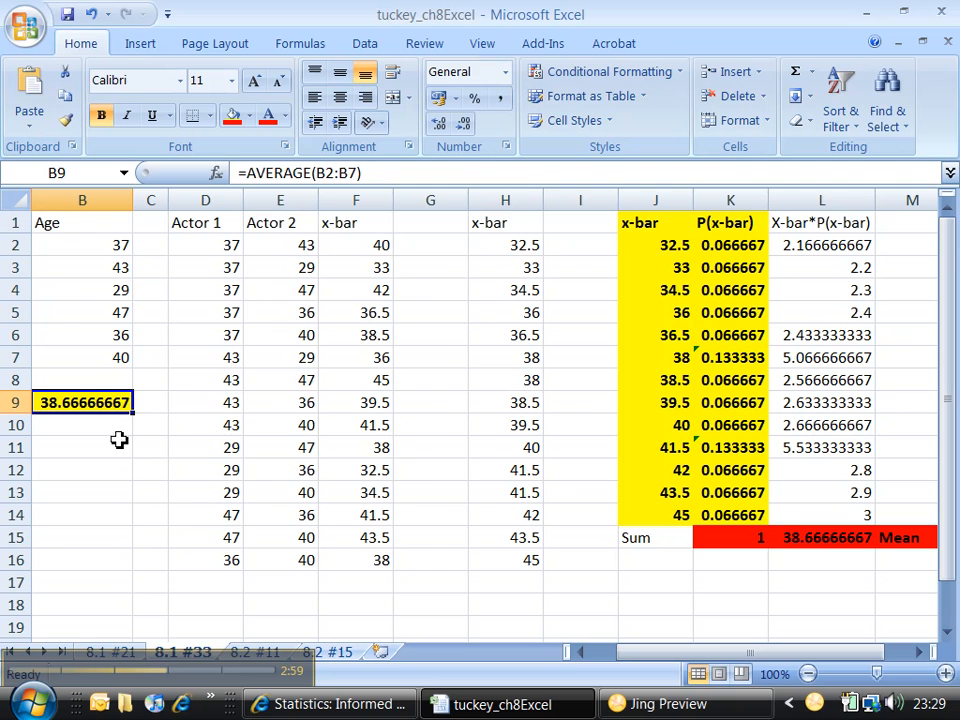
{"action": "left_click_drag", "start_coordinate": [614, 658], "coordinate": [598, 658]}
{"action": "left_click_drag", "start_coordinate": [314, 207], "coordinate": [251, 201]}
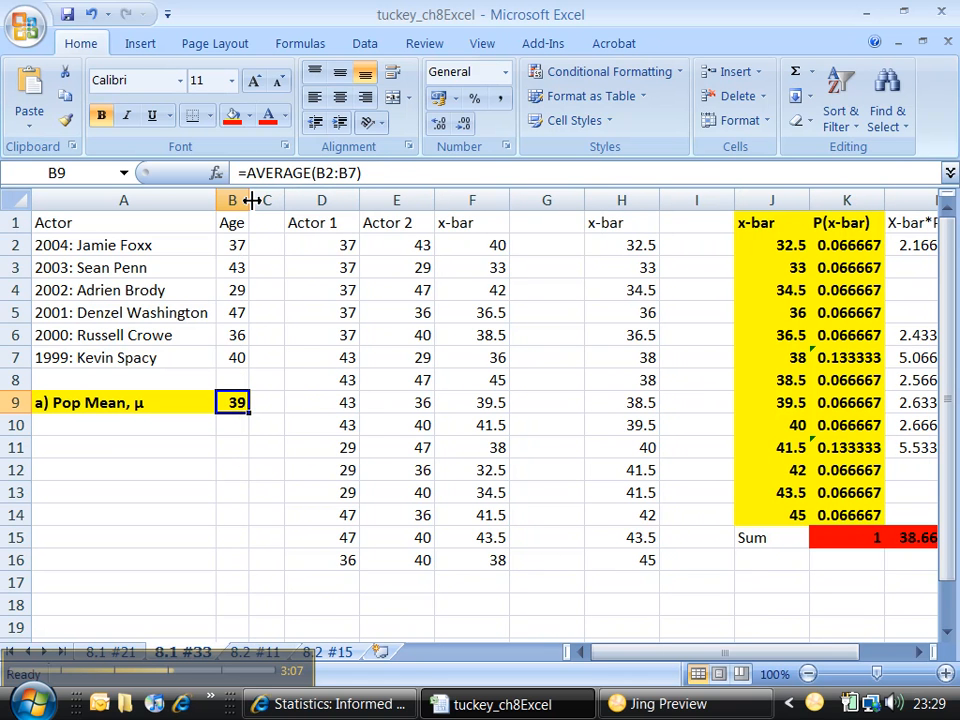
{"action": "double_click", "coordinate": [251, 200]}
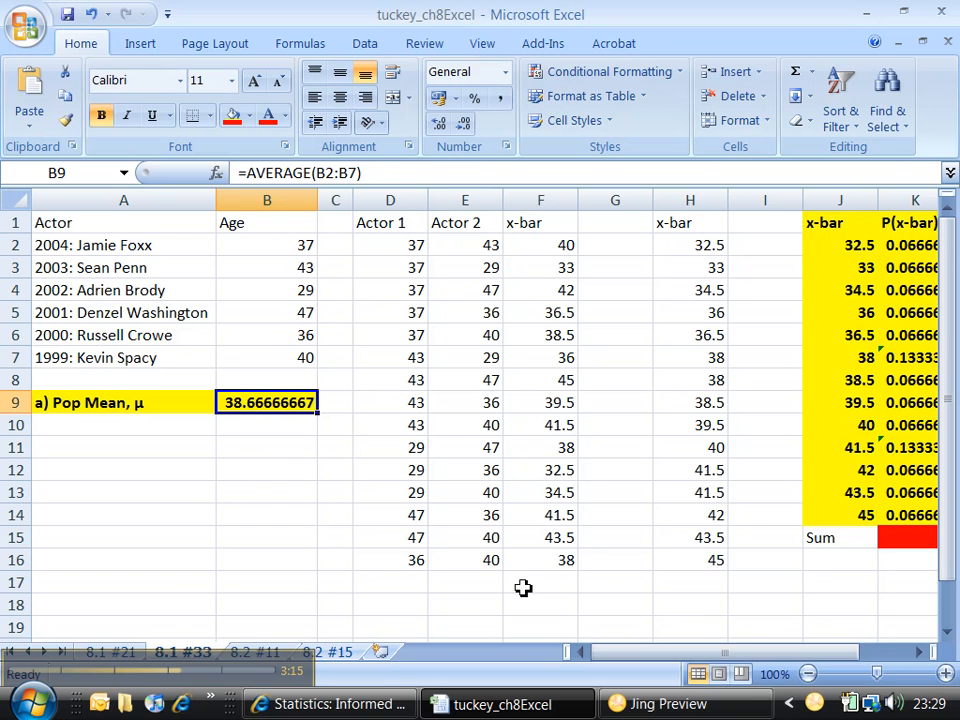
{"action": "mouse_move", "coordinate": [643, 658]}
{"action": "left_mouse_down"}
{"action": "mouse_move", "coordinate": [771, 660]}
{"action": "mouse_move", "coordinate": [604, 664]}
{"action": "mouse_move", "coordinate": [771, 649]}
{"action": "mouse_move", "coordinate": [634, 658]}
{"action": "left_mouse_up"}
{"action": "left_click", "coordinate": [296, 356]}
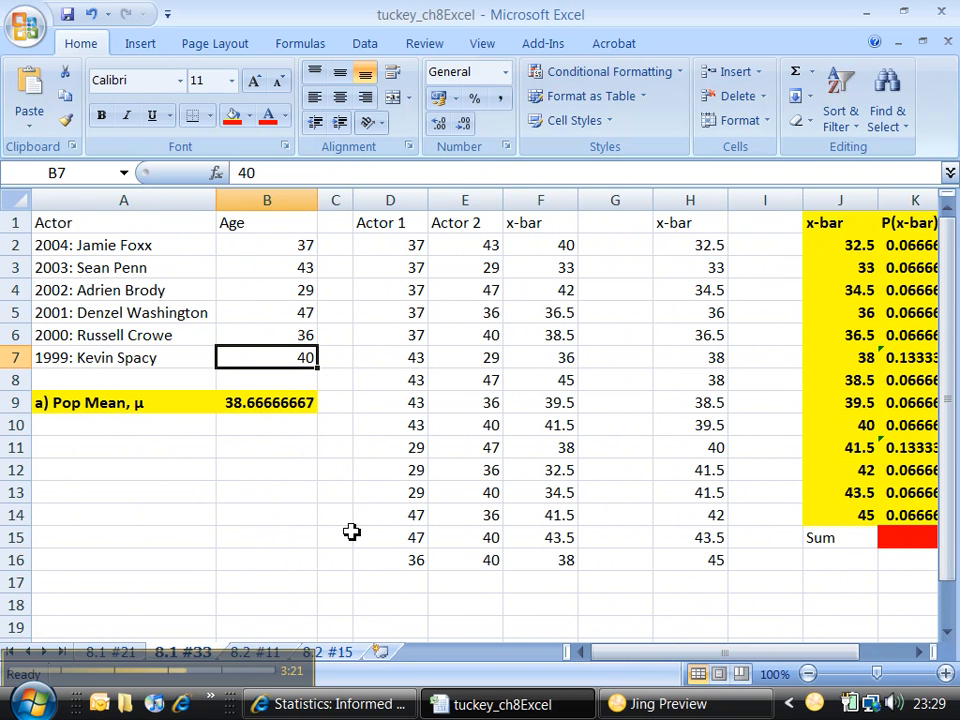
- Check part (d) in the Internet Explorer e-book, return to Excel, keep Sum in J15 and change the M15 label to d) Mean
{"action": "left_click", "coordinate": [390, 703]}
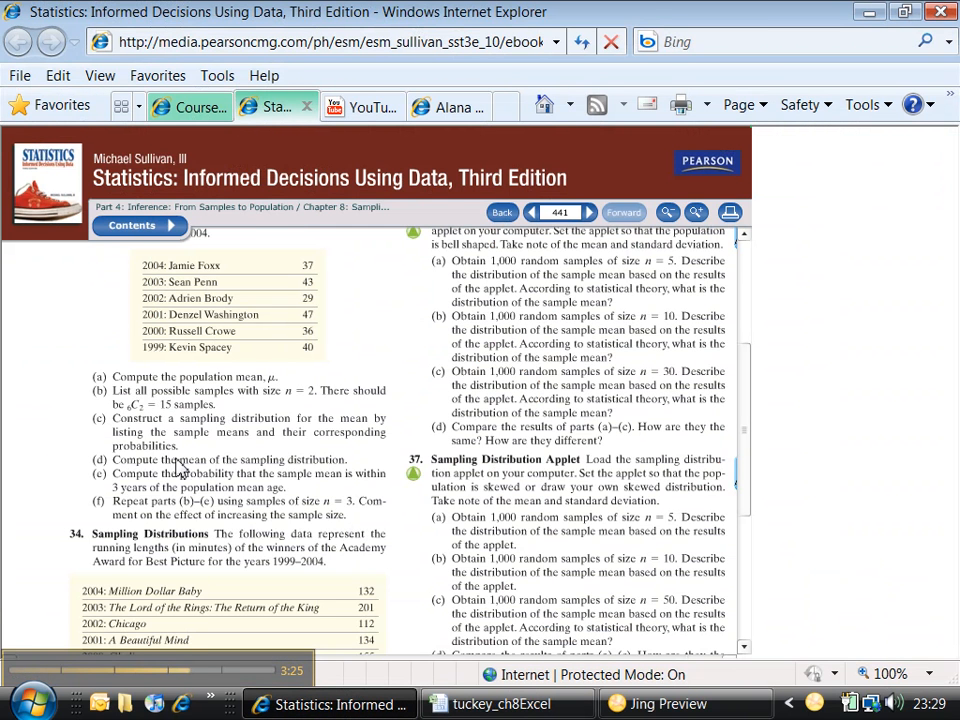
{"action": "left_click", "coordinate": [497, 703]}
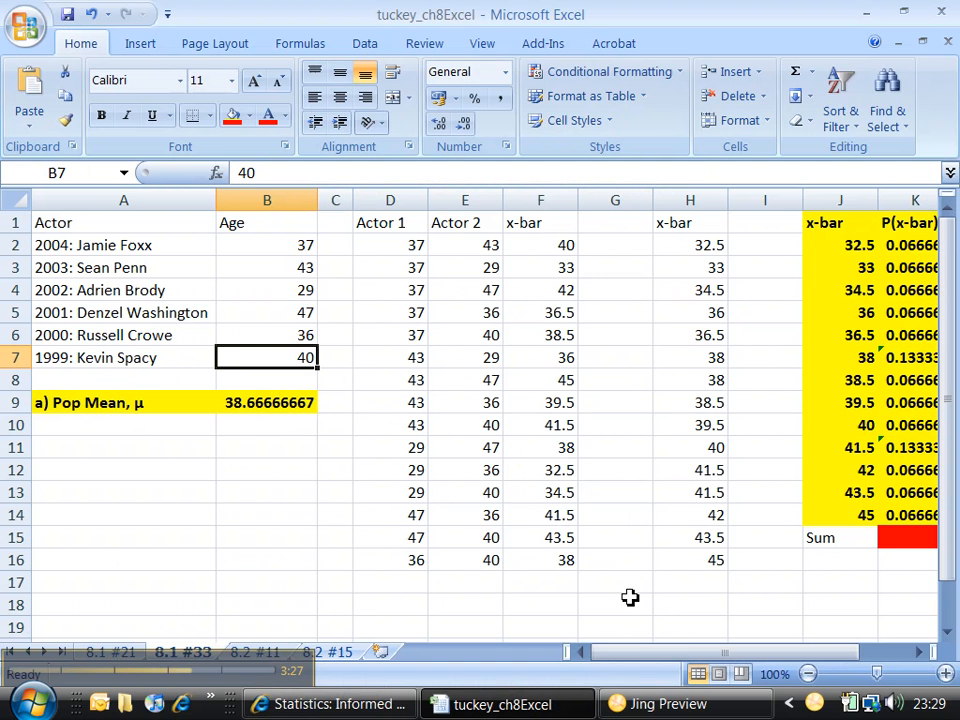
{"action": "left_click", "coordinate": [838, 545]}
{"action": "type", "text": "d"}
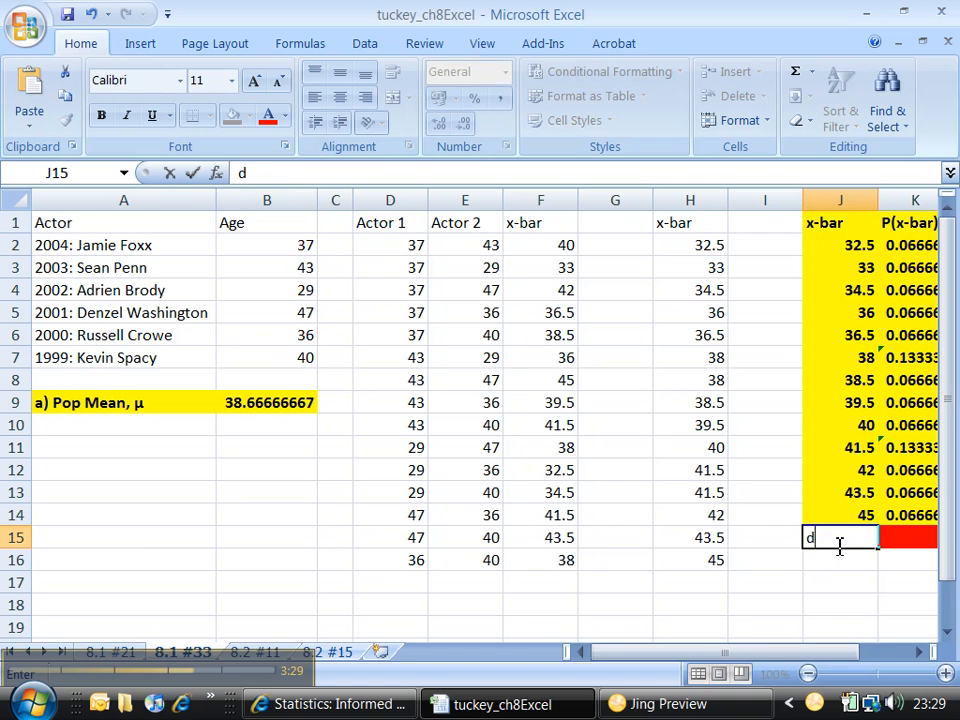
{"action": "type", "text": "Sum"}
{"action": "key", "text": "Right"}
{"action": "key", "text": "Right"}
{"action": "key", "text": "Right"}
{"action": "type", "text": "d) Mean"}
{"action": "key", "text": "Return"}
{"action": "left_click", "coordinate": [745, 547]}
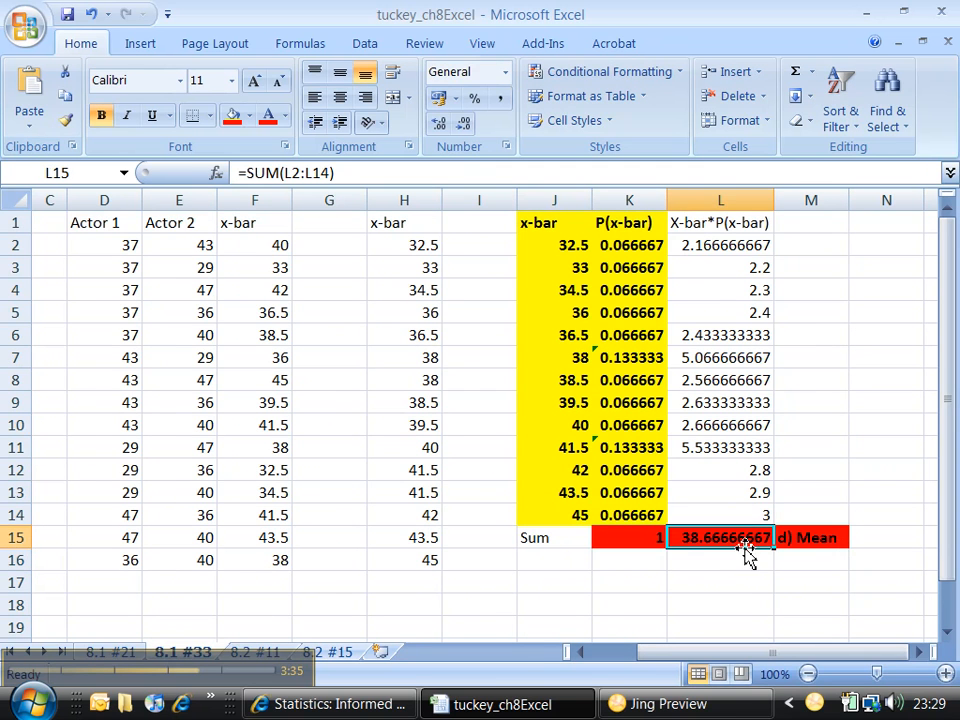
- Read part (e) of exercise 33 in the Internet Explorer e-book and return to the Excel workbook
{"action": "left_click", "coordinate": [369, 702]}
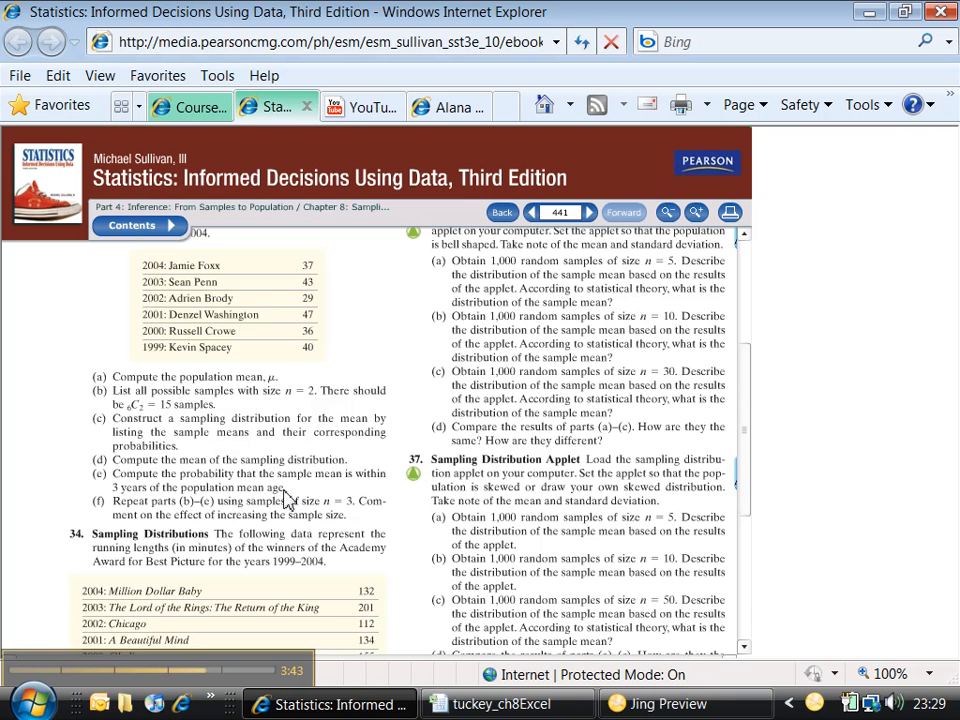
{"action": "left_click", "coordinate": [474, 705]}
{"action": "left_click", "coordinate": [489, 604]}
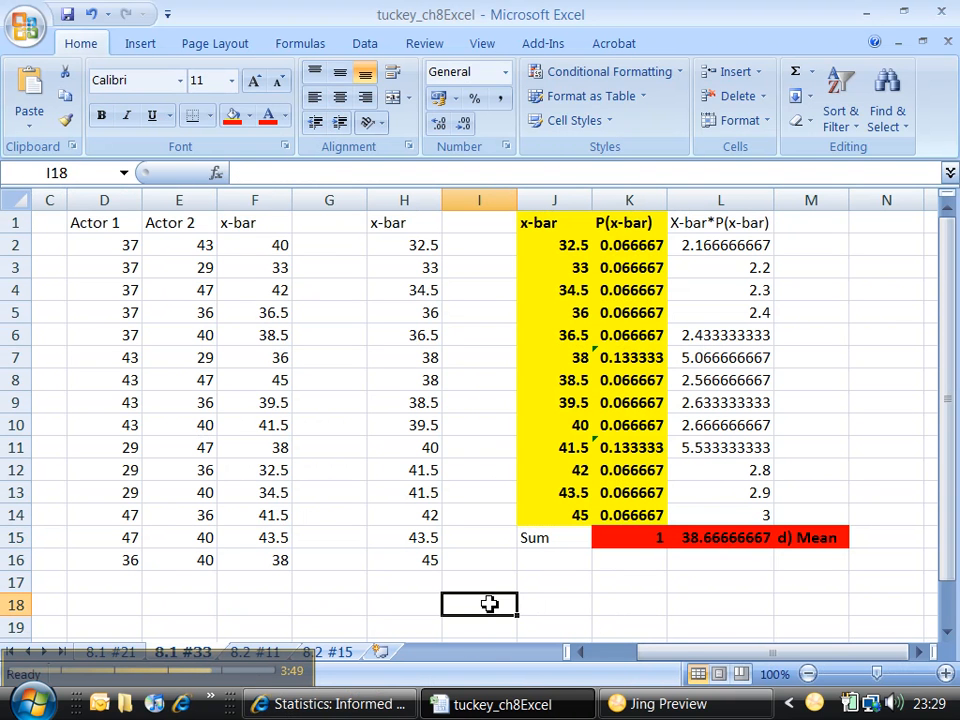
{"action": "type", "text": "="}
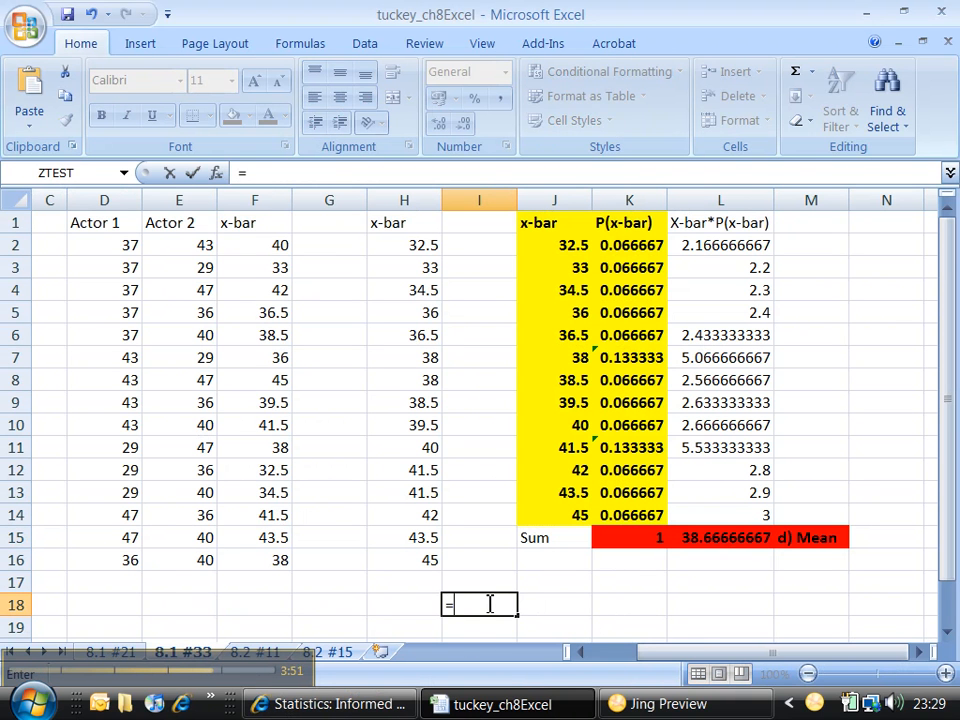
{"action": "key", "text": "BackSpace"}
{"action": "type", "text": "Within"}
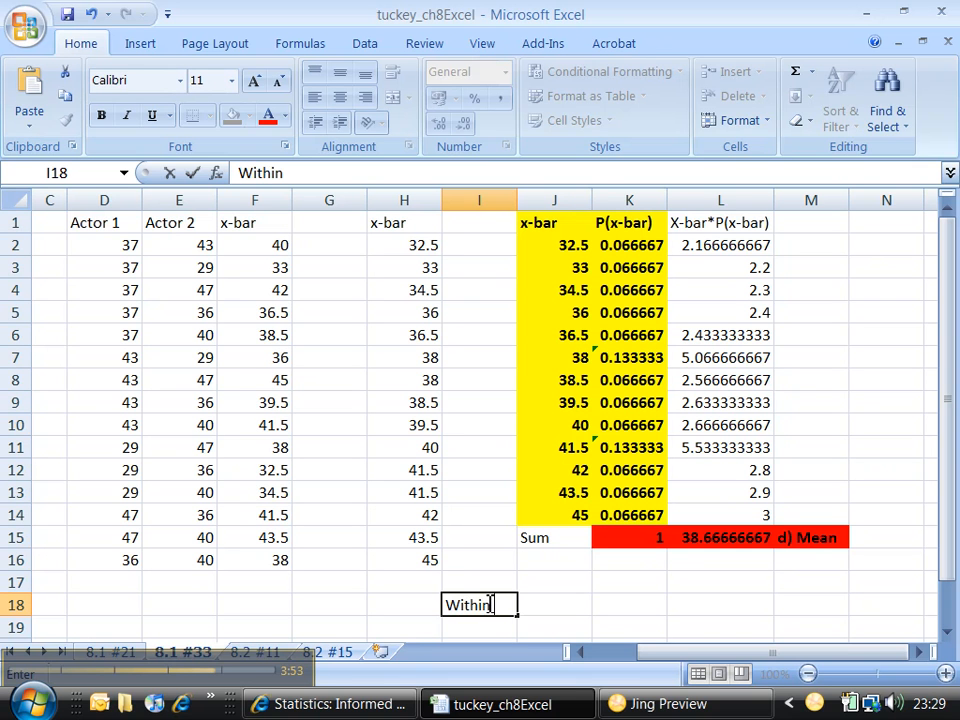
{"action": "key", "text": "BackSpace"}
{"action": "key", "text": "BackSpace"}
{"action": "key", "text": "BackSpace"}
{"action": "key", "text": "BackSpace"}
{"action": "key", "text": "BackSpace"}
- Enter the label Within 3 years in N2, beside the sampling distribution table
{"action": "left_click", "coordinate": [864, 270]}
{"action": "left_click", "coordinate": [917, 660]}
{"action": "left_click", "coordinate": [632, 253]}
{"action": "type", "text": "Within 3 ye"}
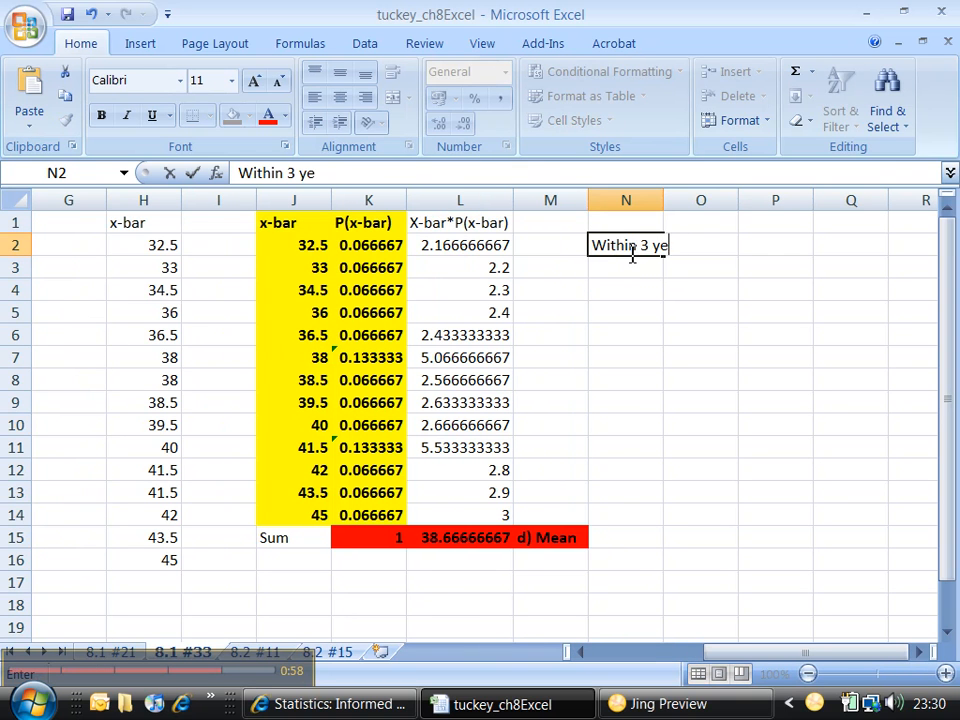
{"action": "type", "text": "ars"}
{"action": "key", "text": "Return"}
- Calculate the interval limits around the mean with =L15-3 in N3 and =L15+3 in N4
{"action": "type", "text": "="}
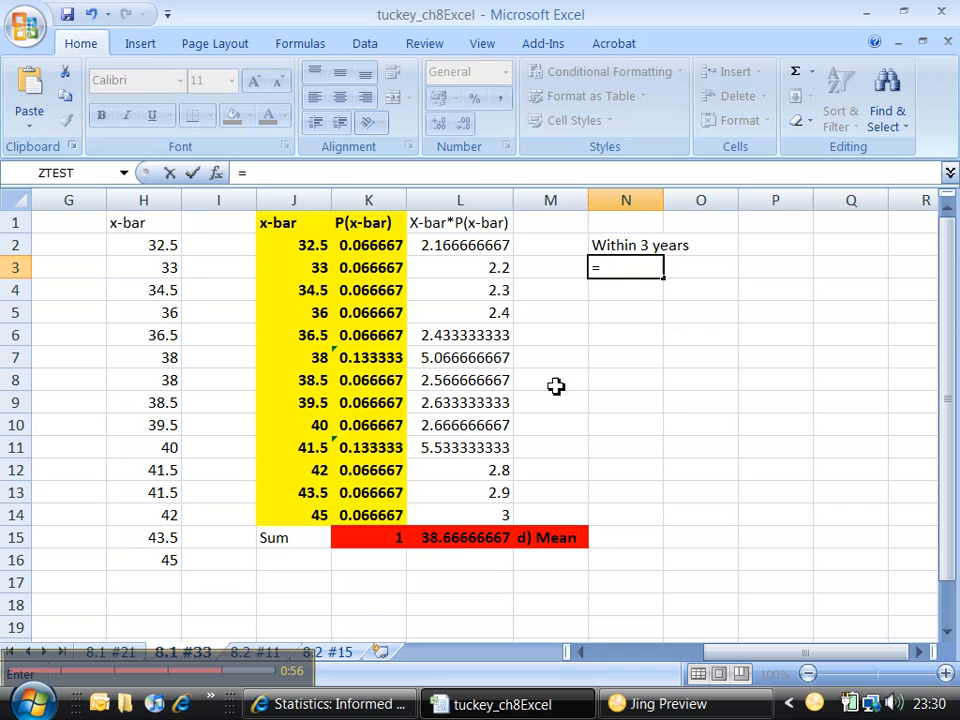
{"action": "left_click", "coordinate": [463, 538]}
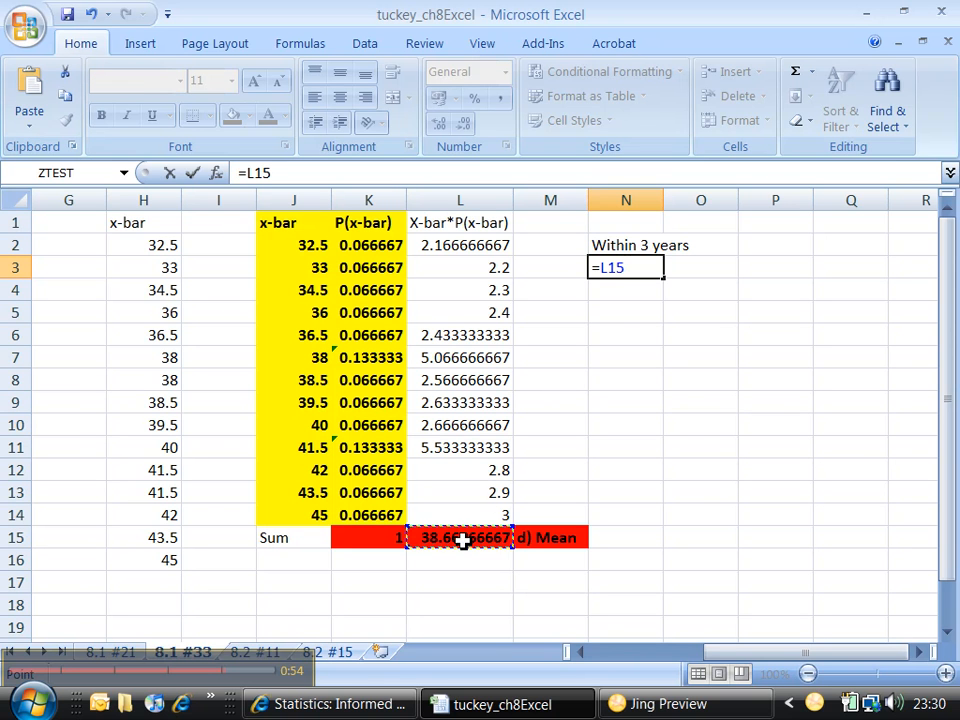
{"action": "key", "text": "Return"}
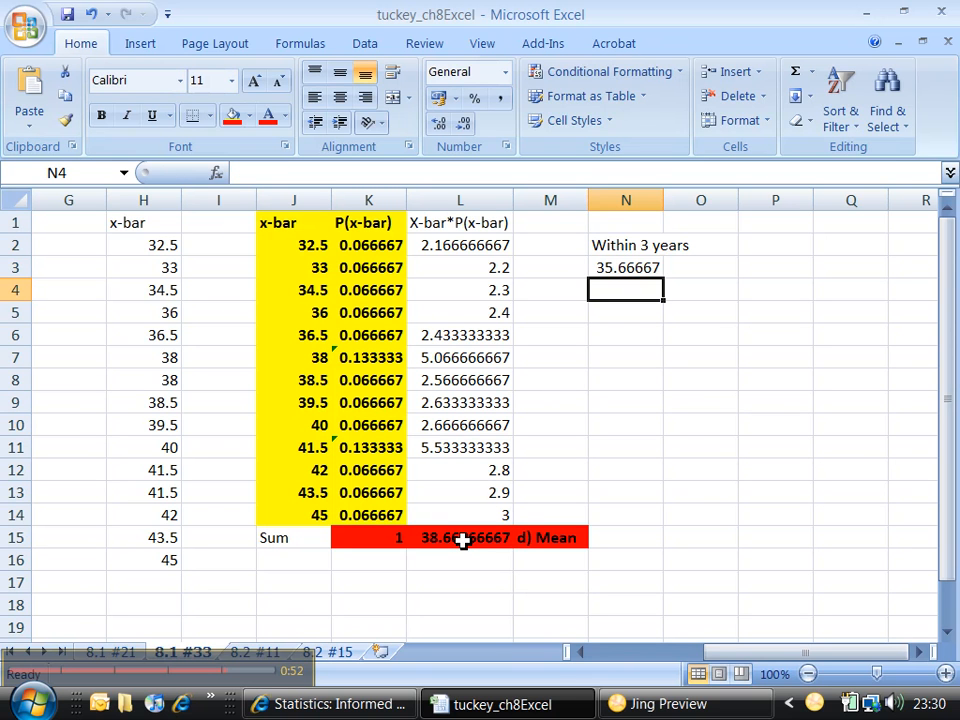
{"action": "type", "text": "="}
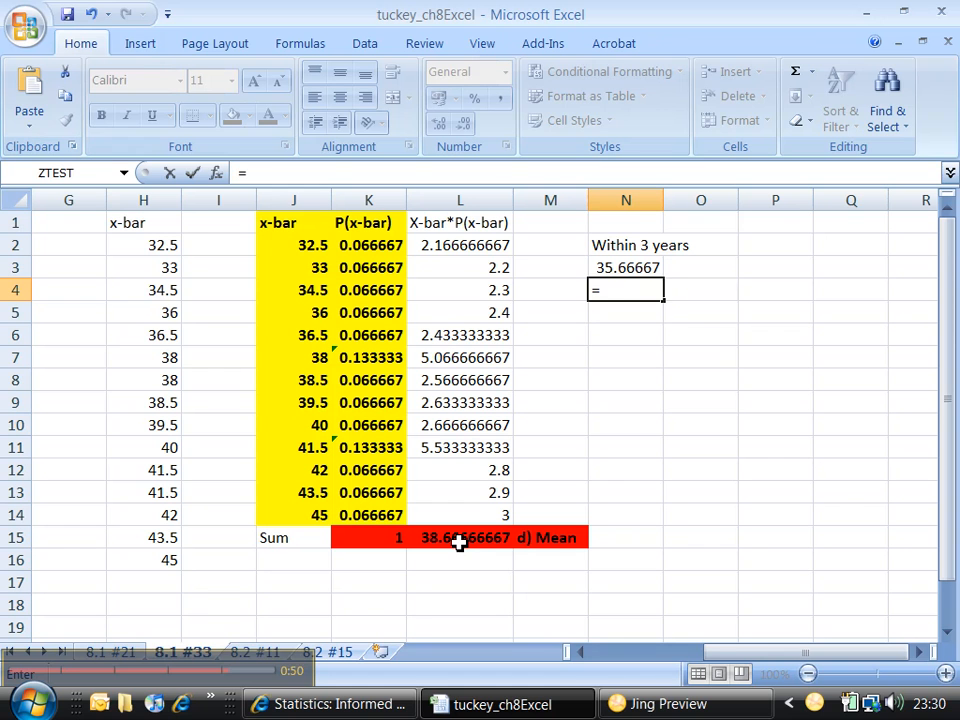
{"action": "left_click", "coordinate": [458, 541]}
{"action": "type", "text": "+3"}
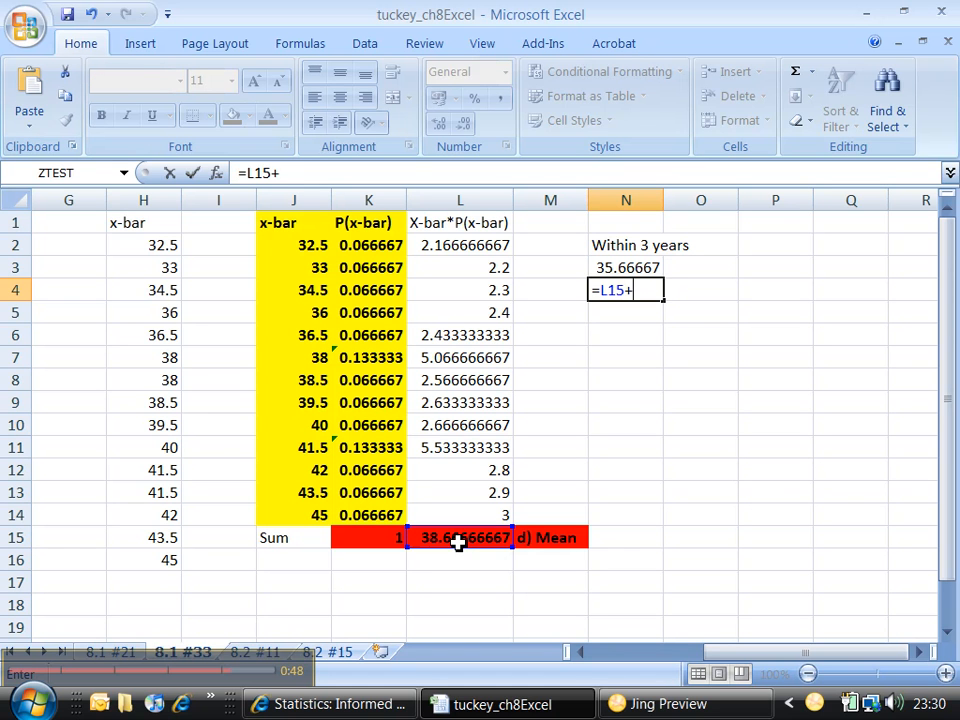
{"action": "key", "text": "Return"}
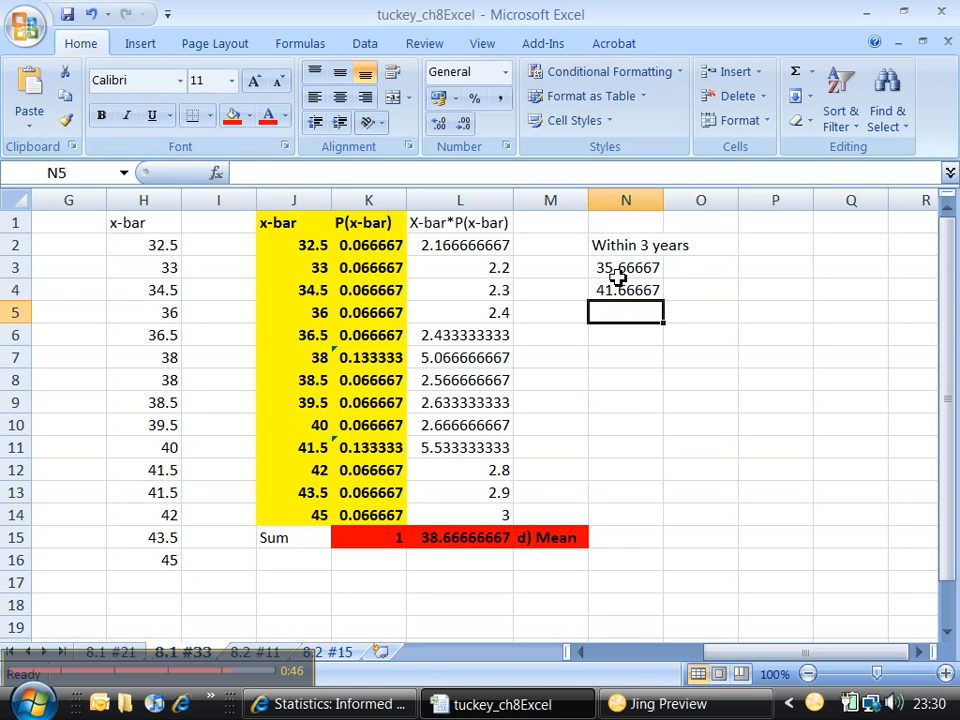
{"action": "left_click", "coordinate": [624, 272]}
{"action": "left_click", "coordinate": [624, 292]}
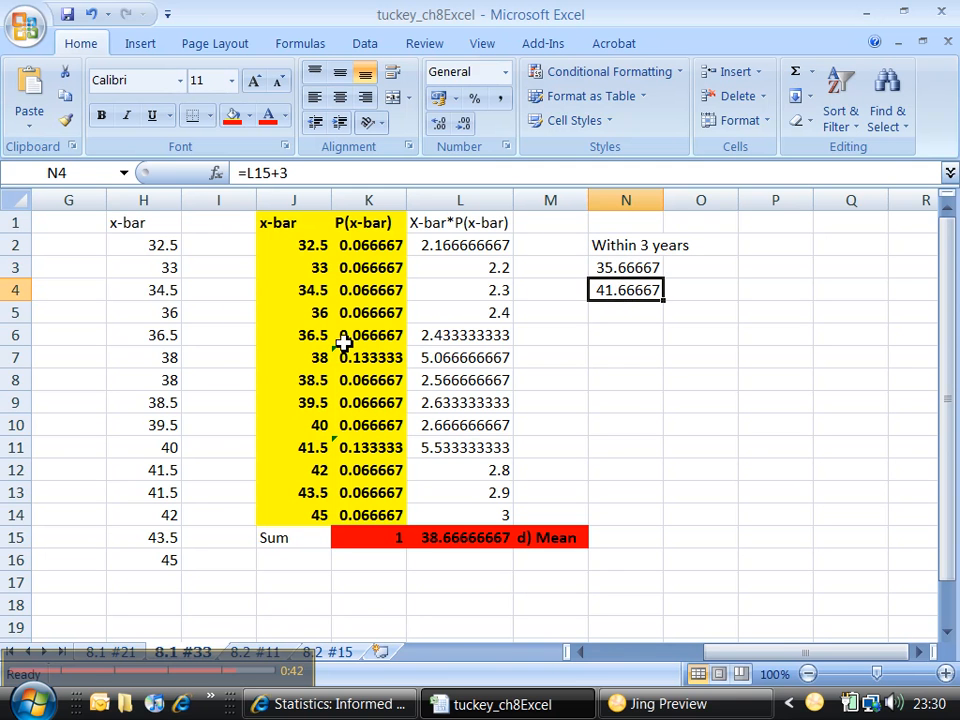
- Highlight the rows whose x-bar lies within the limits, J5:K11, with a light orange fill
{"action": "left_click_drag", "start_coordinate": [318, 314], "coordinate": [343, 448]}
{"action": "left_click", "coordinate": [249, 116]}
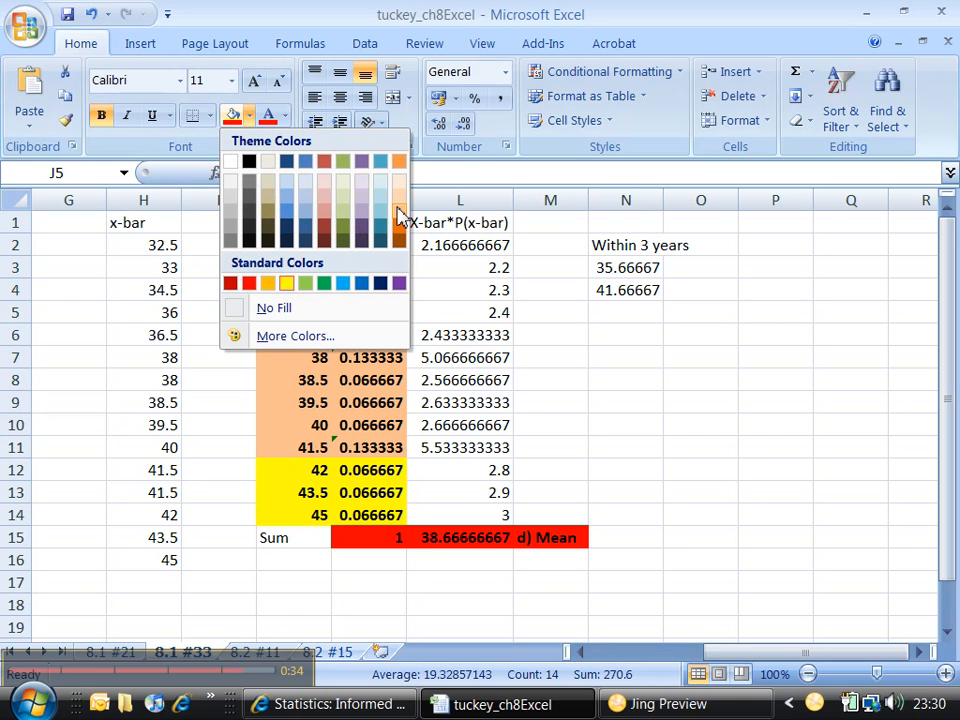
{"action": "left_click", "coordinate": [399, 210]}
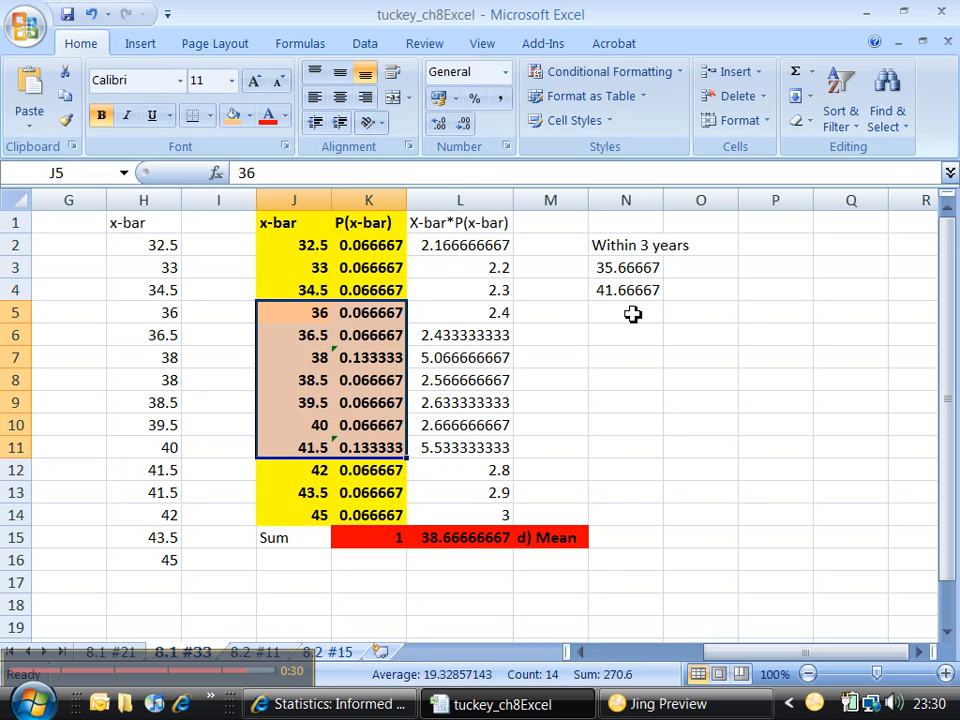
- Add up the probabilities of the highlighted rows with =SUM(K5:K11) in N6 and make the result bold
{"action": "left_click", "coordinate": [632, 314]}
{"action": "left_click", "coordinate": [615, 339]}
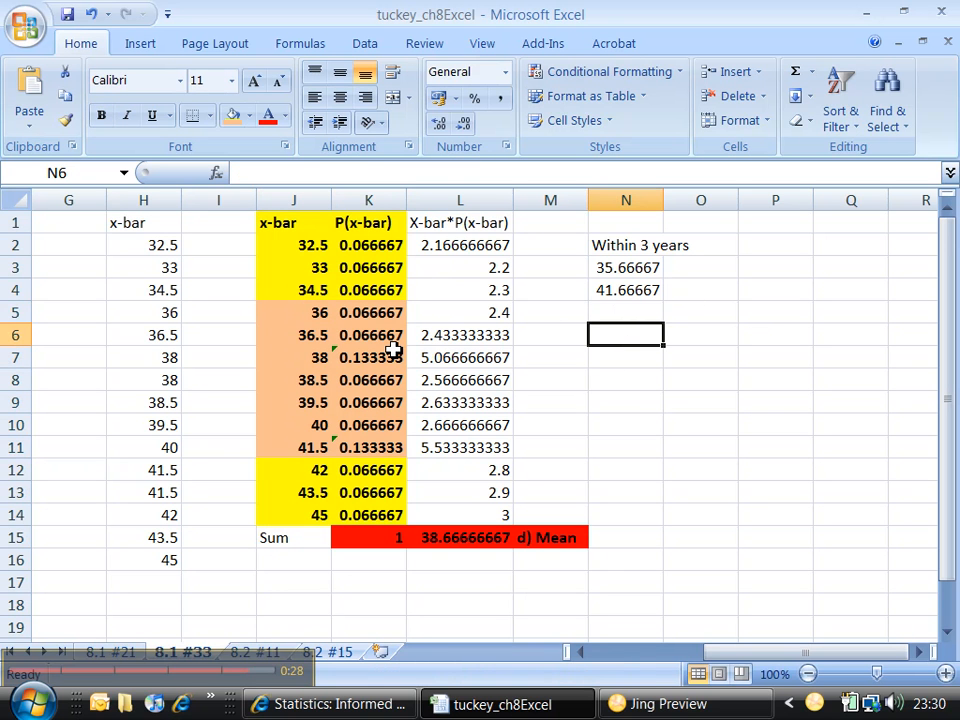
{"action": "type", "text": "=sum("}
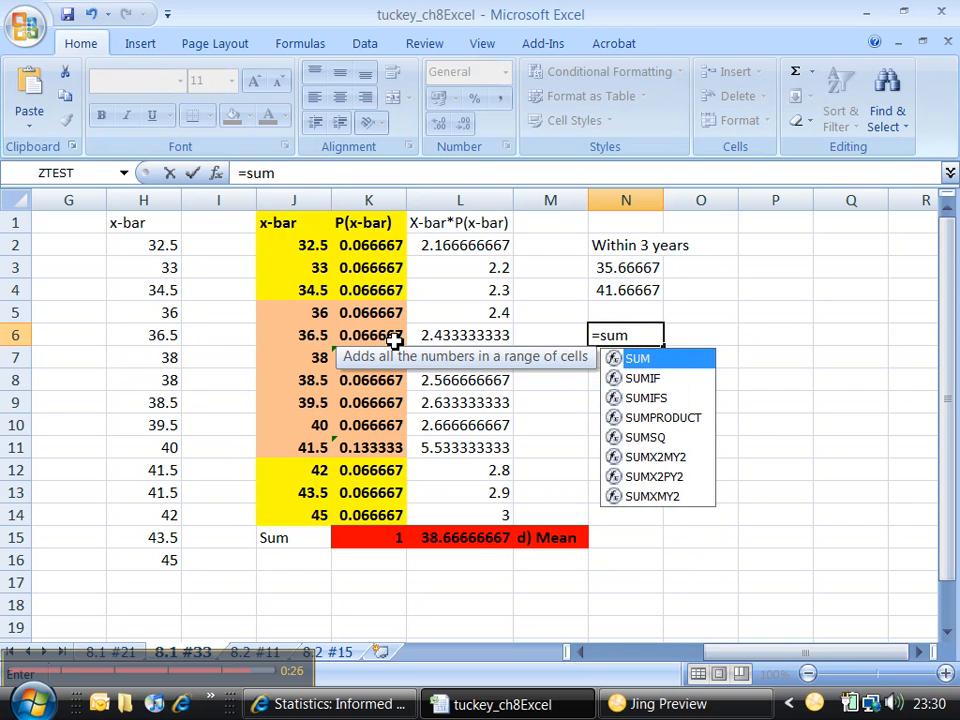
{"action": "left_click_drag", "start_coordinate": [385, 314], "coordinate": [385, 465]}
{"action": "type", "text": ")"}
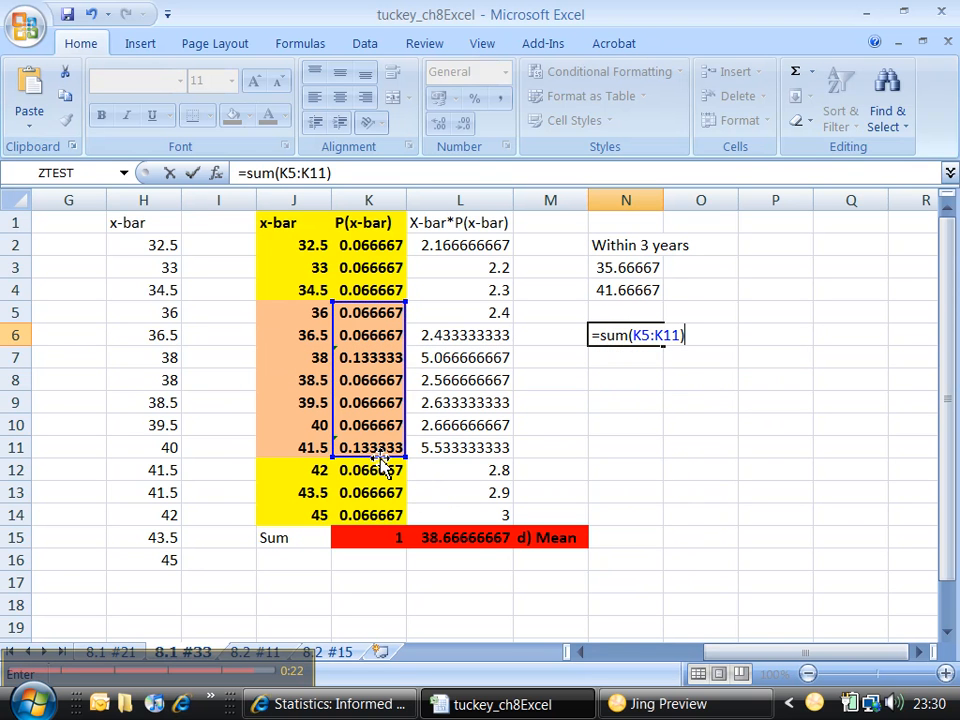
{"action": "key", "text": "Return"}
{"action": "left_click", "coordinate": [622, 333]}
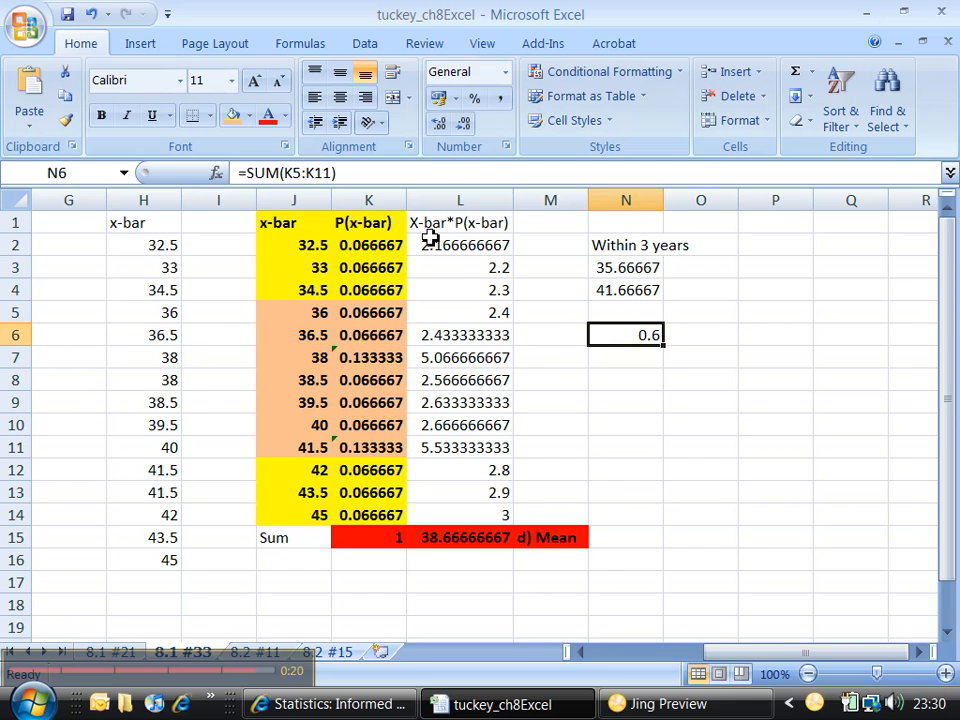
- Enter the label e) in N5, directly above the summed probability
{"action": "left_click", "coordinate": [552, 330]}
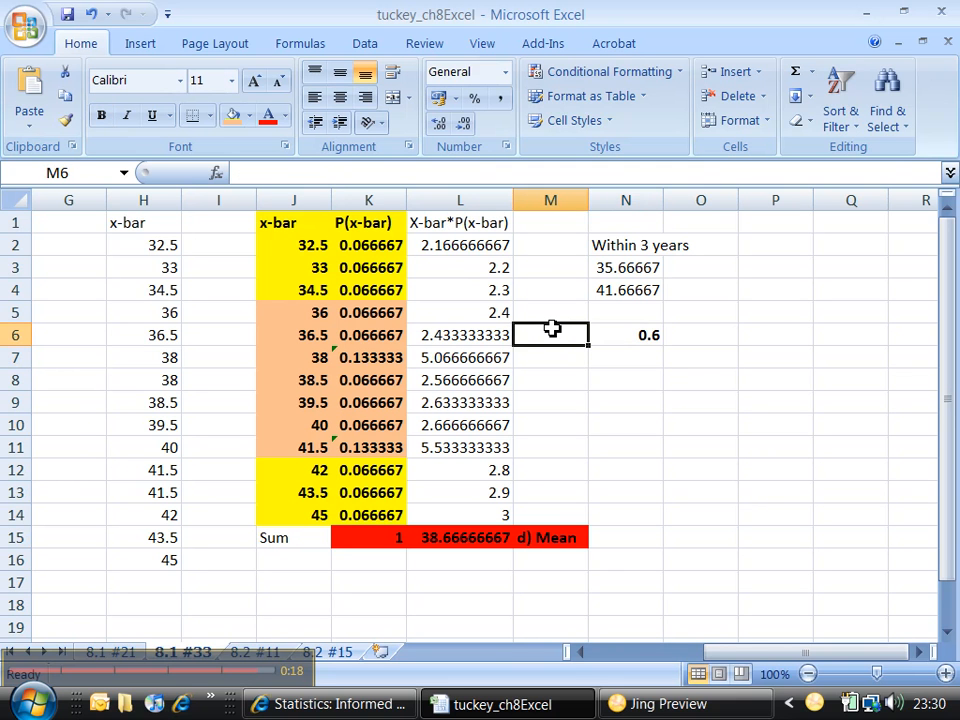
{"action": "key", "text": "Right"}
{"action": "key", "text": "Up"}
{"action": "type", "text": "e"}
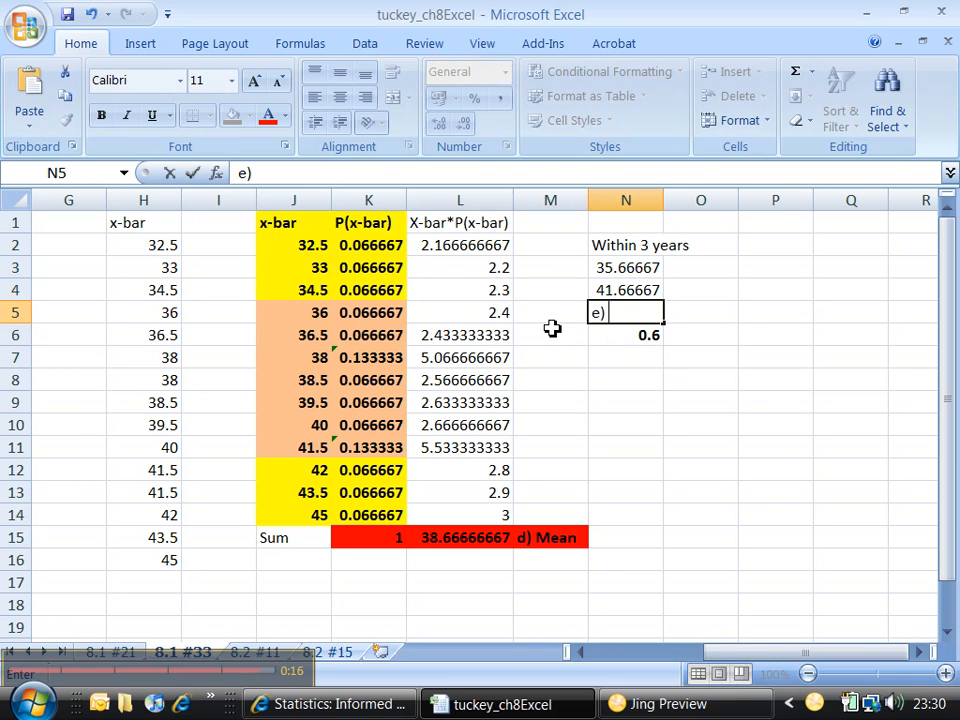
{"action": "type", "text": ")"}
- Fill the answer cells N5:N6 with the same light orange and make the e) label bold
{"action": "key", "text": "shift+Down"}
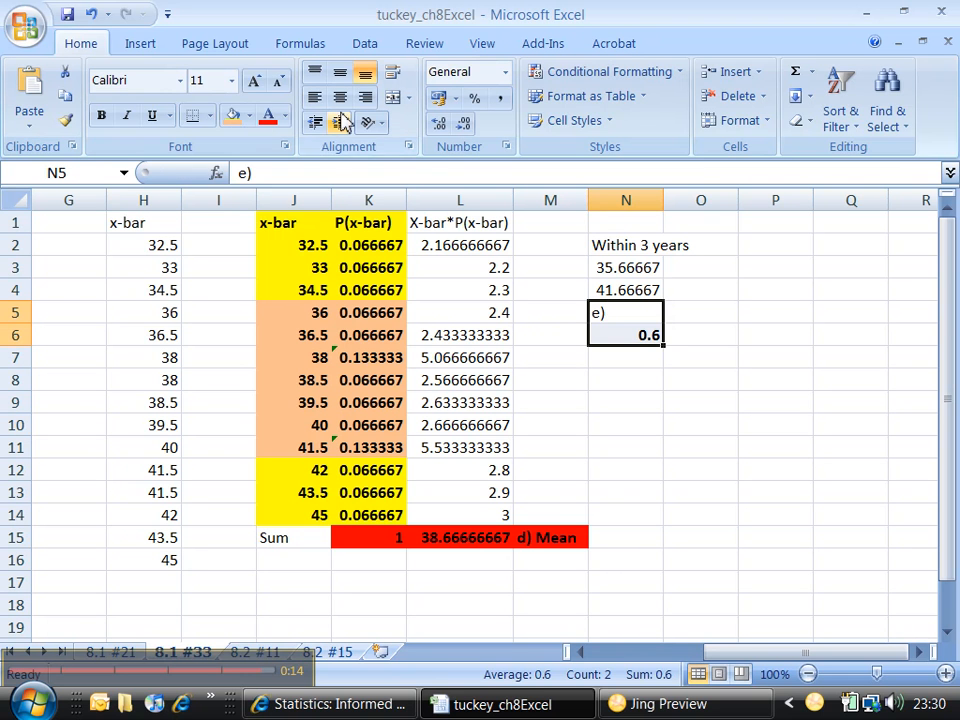
{"action": "left_click", "coordinate": [251, 116]}
{"action": "left_click", "coordinate": [236, 117]}
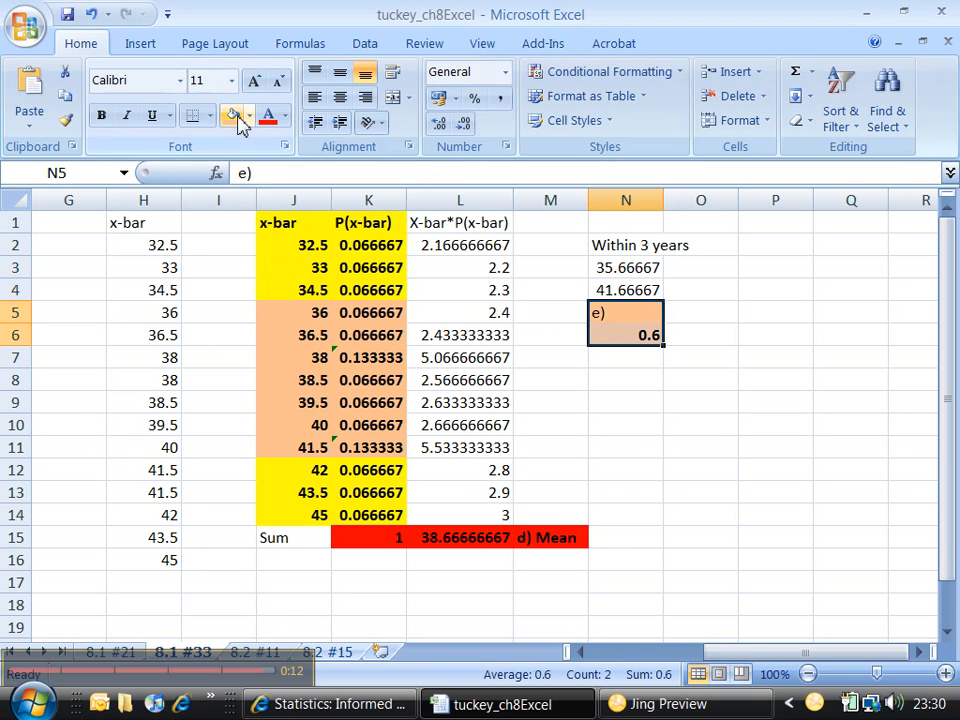
{"action": "left_click", "coordinate": [607, 318]}
{"action": "key", "text": "ctrl+b"}
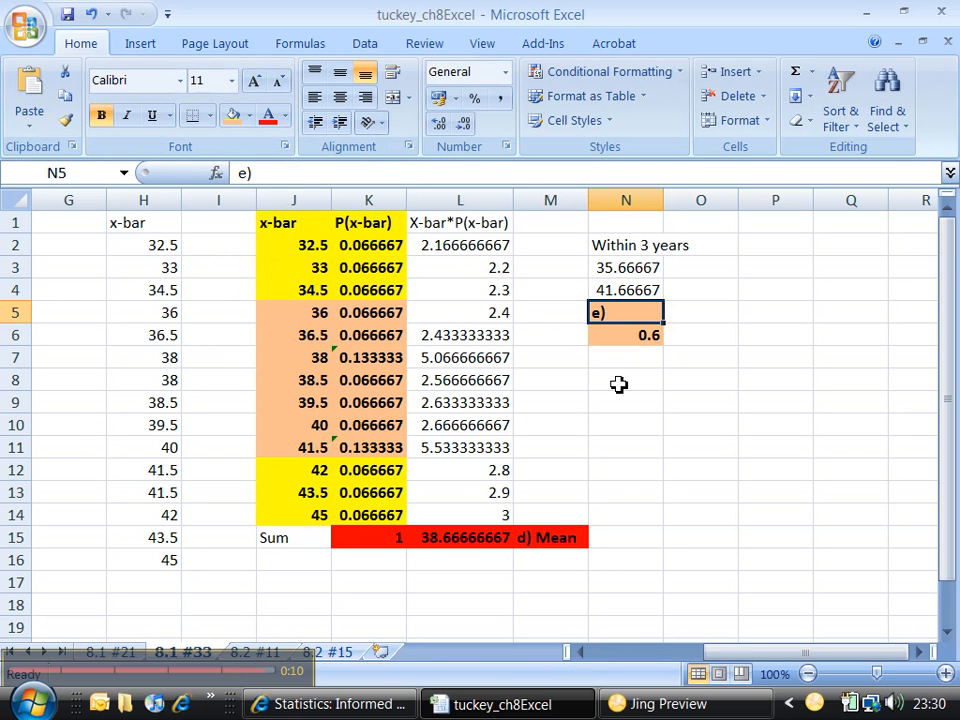
- Review the probability in N6 and the limits in N3 and N4, and read part (f) of exercise 33 in the Internet Explorer e-book
{"action": "left_click", "coordinate": [626, 336]}
{"action": "left_click", "coordinate": [628, 270]}
{"action": "left_click", "coordinate": [626, 288]}
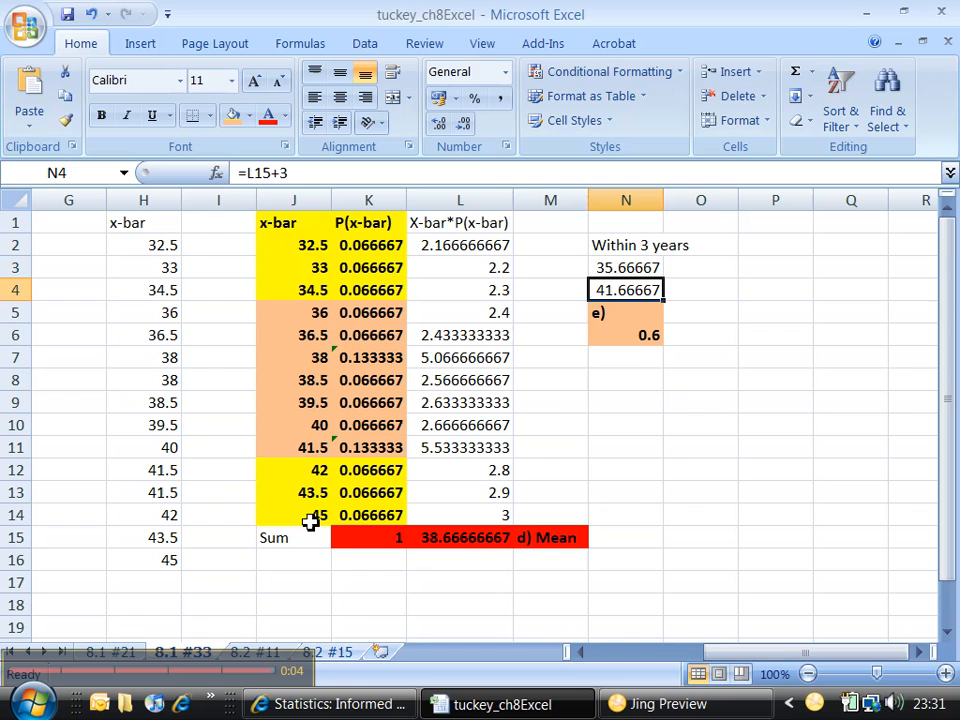
{"action": "left_click", "coordinate": [340, 704]}
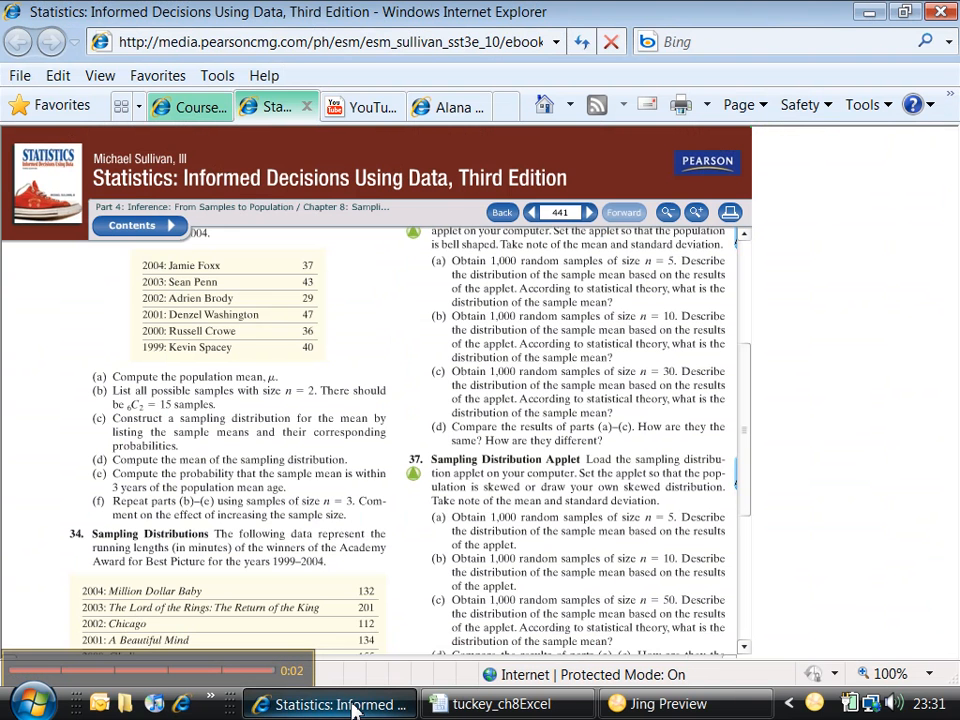
{"action": "scroll", "coordinate": [275, 535], "scroll_direction": "down", "scroll_amount": 2}
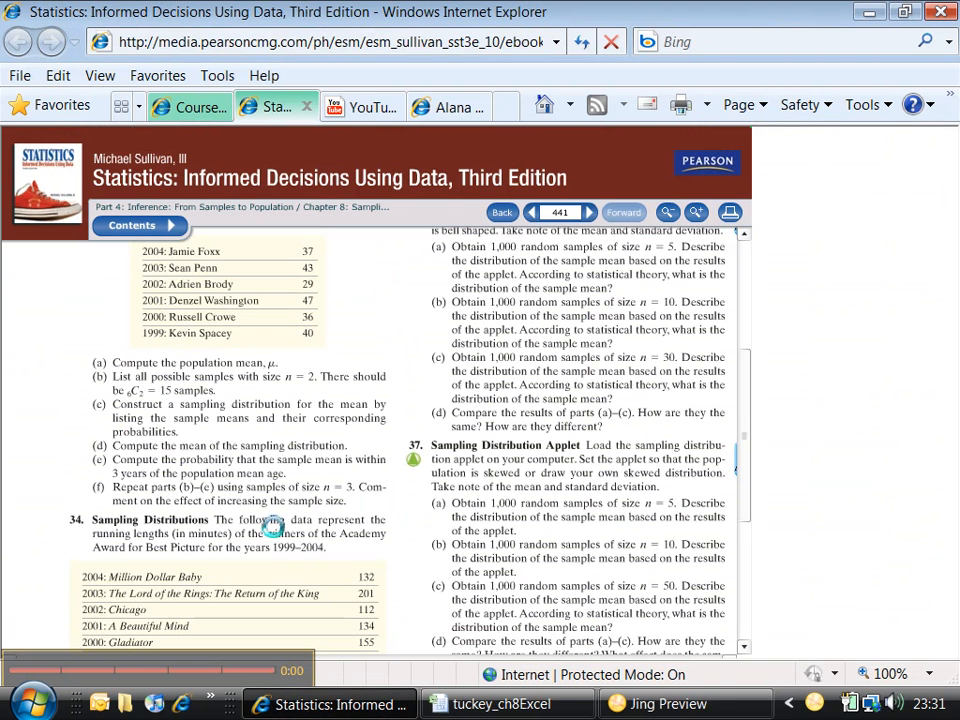